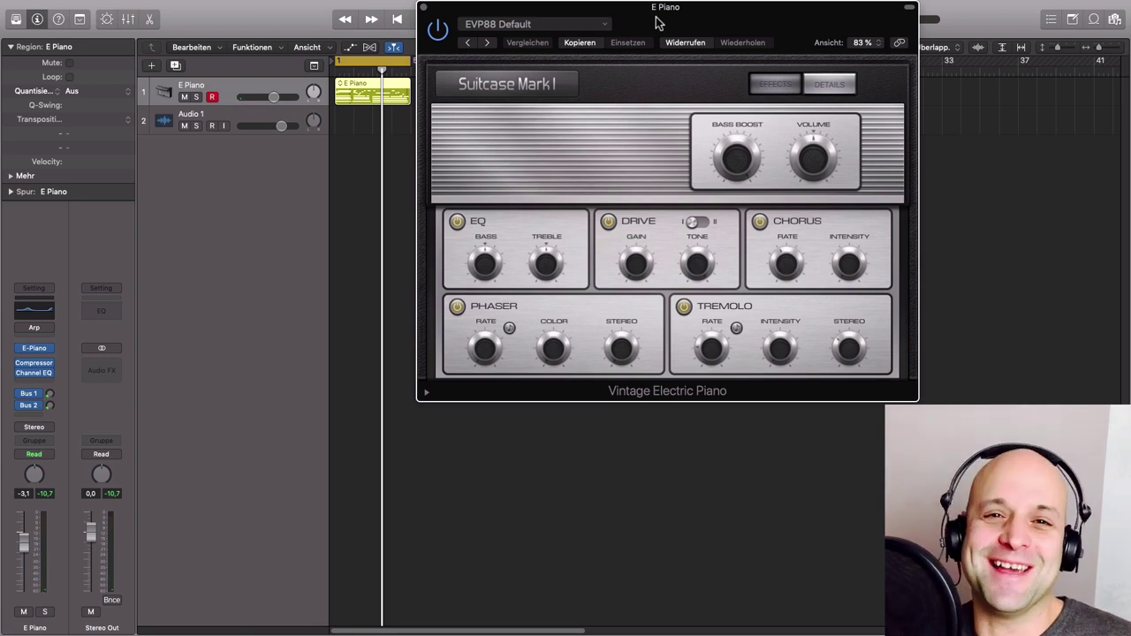
# - Move the Vintage Electric Piano window aside and show the Smart Controls pane for the E Piano track
pyautogui.moveTo(656, 21); pyautogui.dragTo(718, 23)
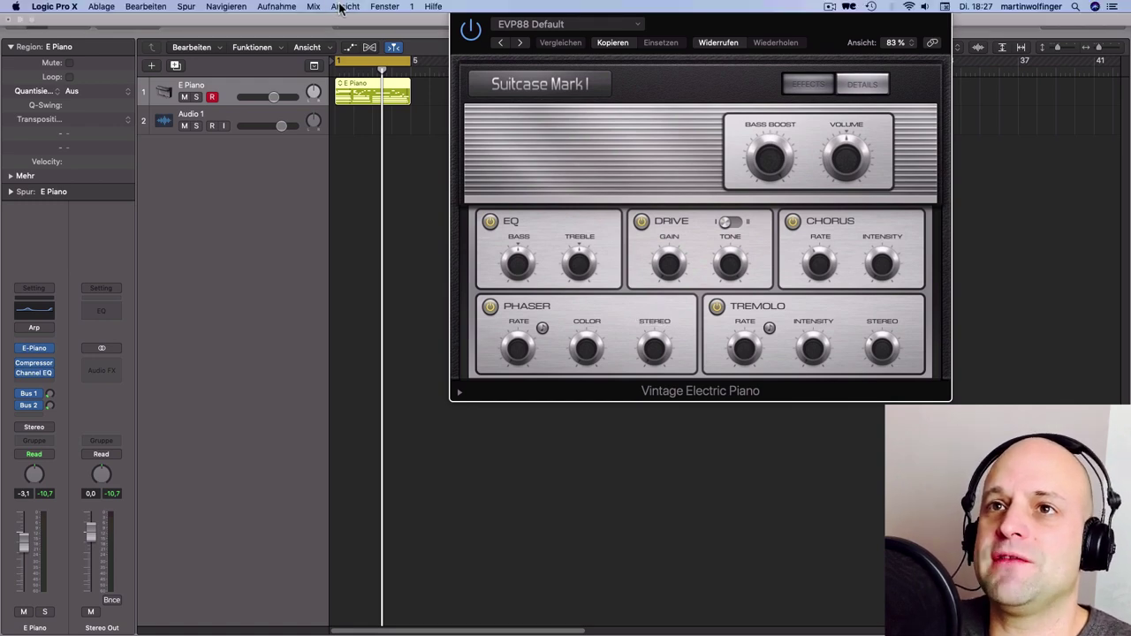
pyautogui.click(343, 7)
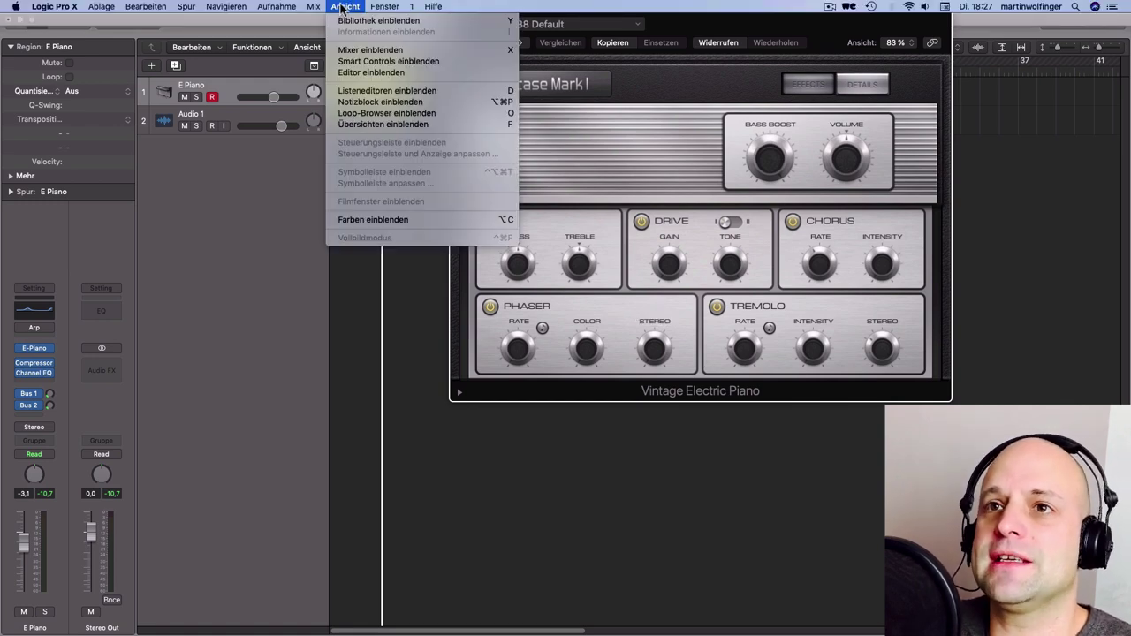
pyautogui.click(359, 61)
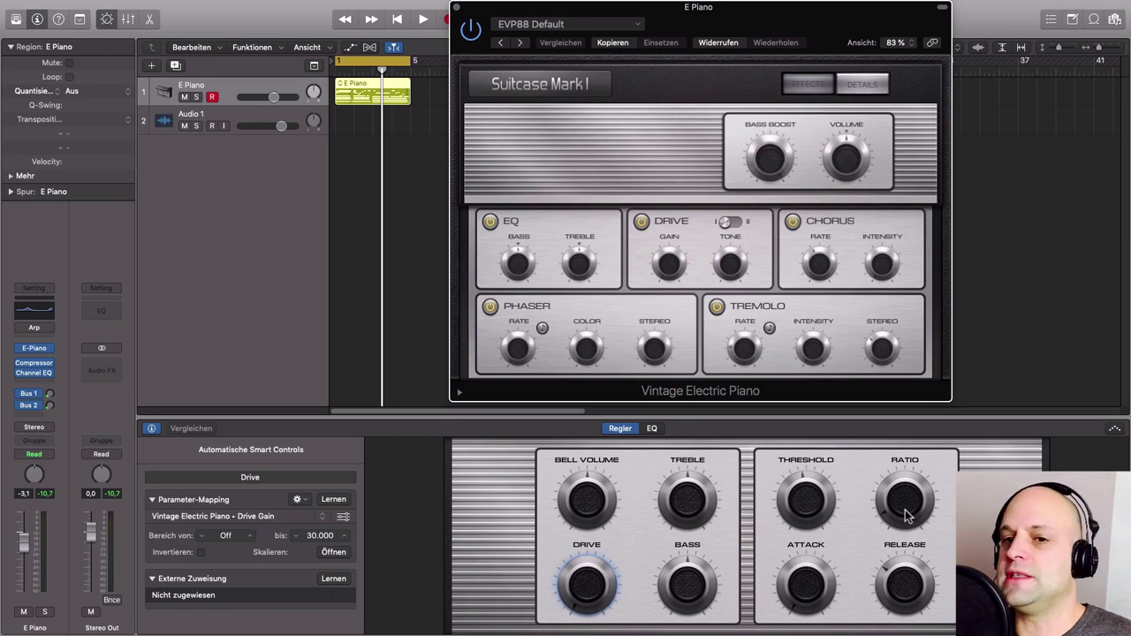
# - Examine the Audio 1 track's Smart Controls against its Compressor plug-in, and close the plug-in window
pyautogui.click(287, 119)
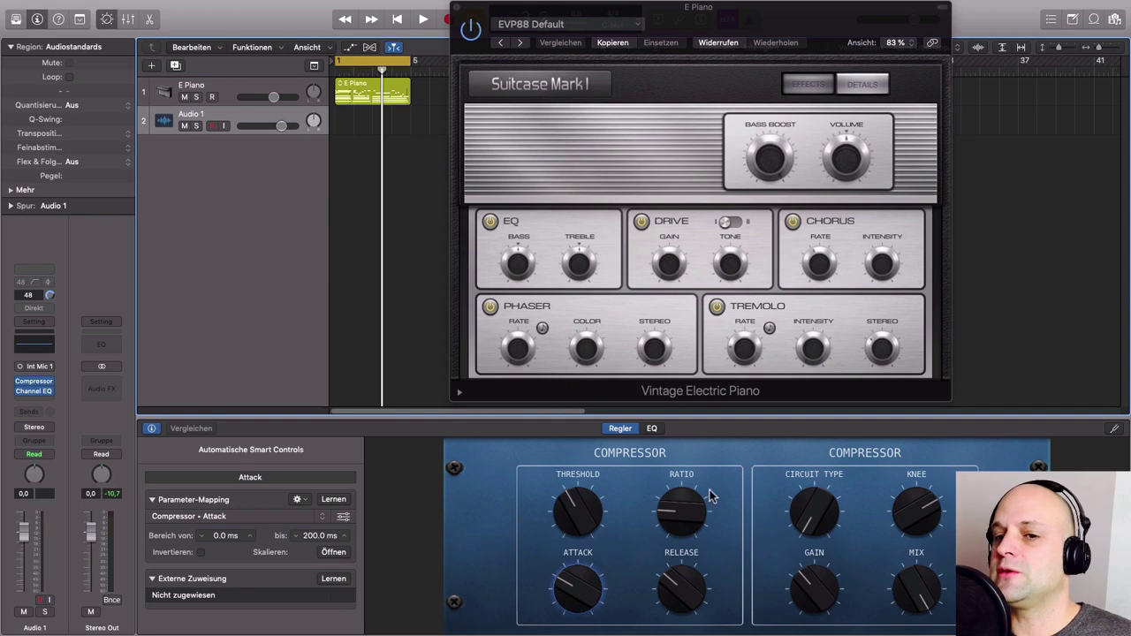
pyautogui.click(37, 380)
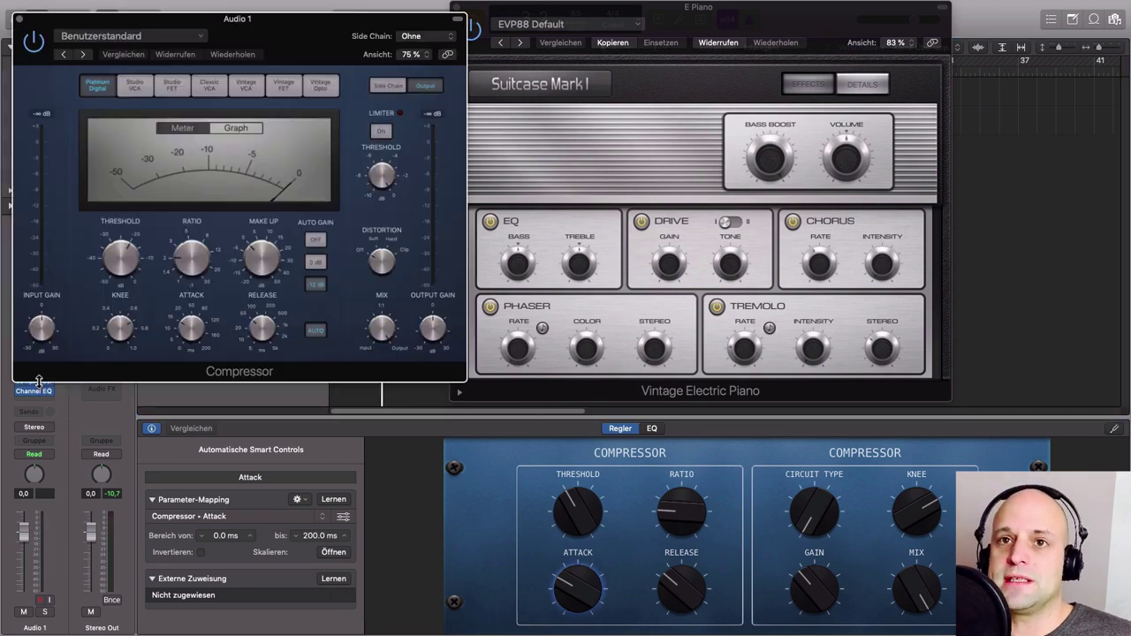
pyautogui.moveTo(310, 39); pyautogui.dragTo(677, 76)
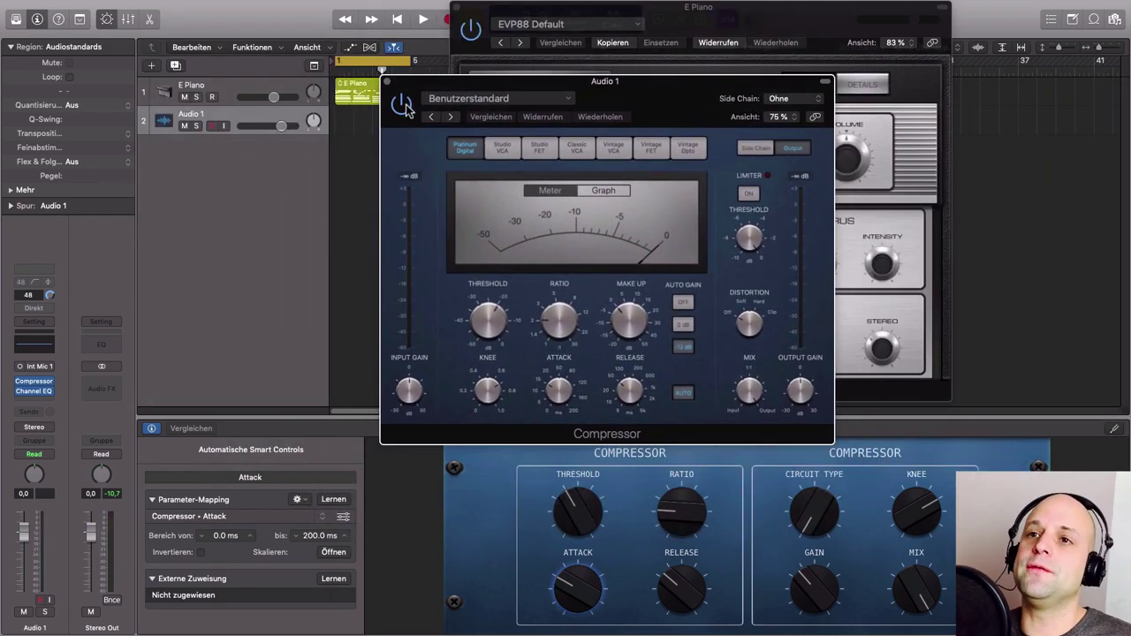
pyautogui.click(385, 82)
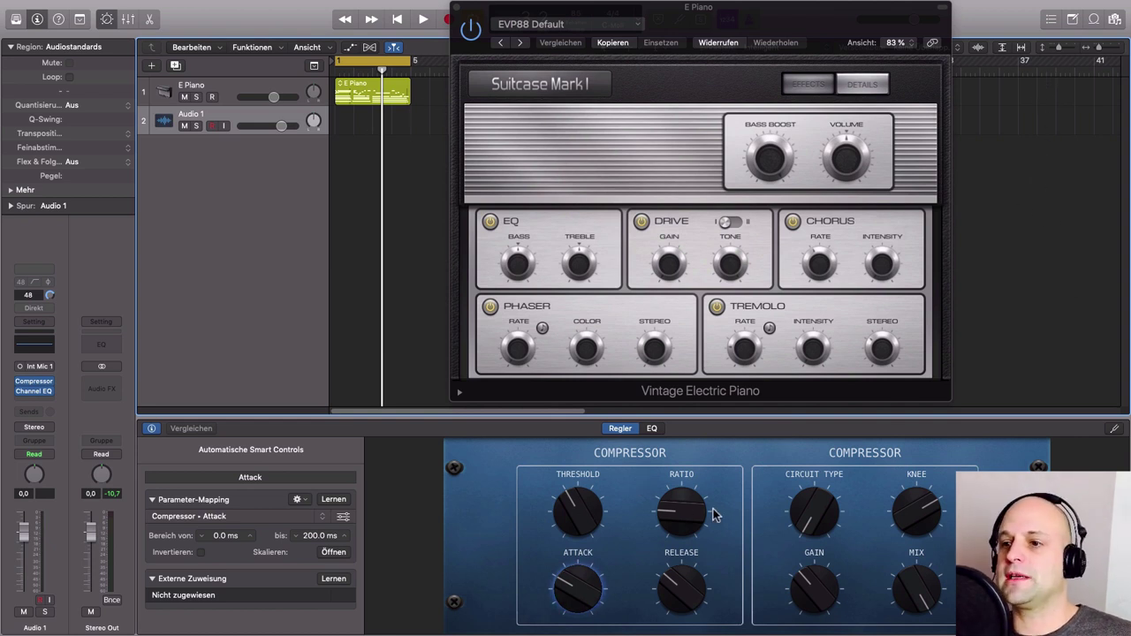
# - Show the EQ view of Audio 1's Smart Controls, boost the 750 Hz band by about 7 dB and lower it again
pyautogui.click(653, 430)
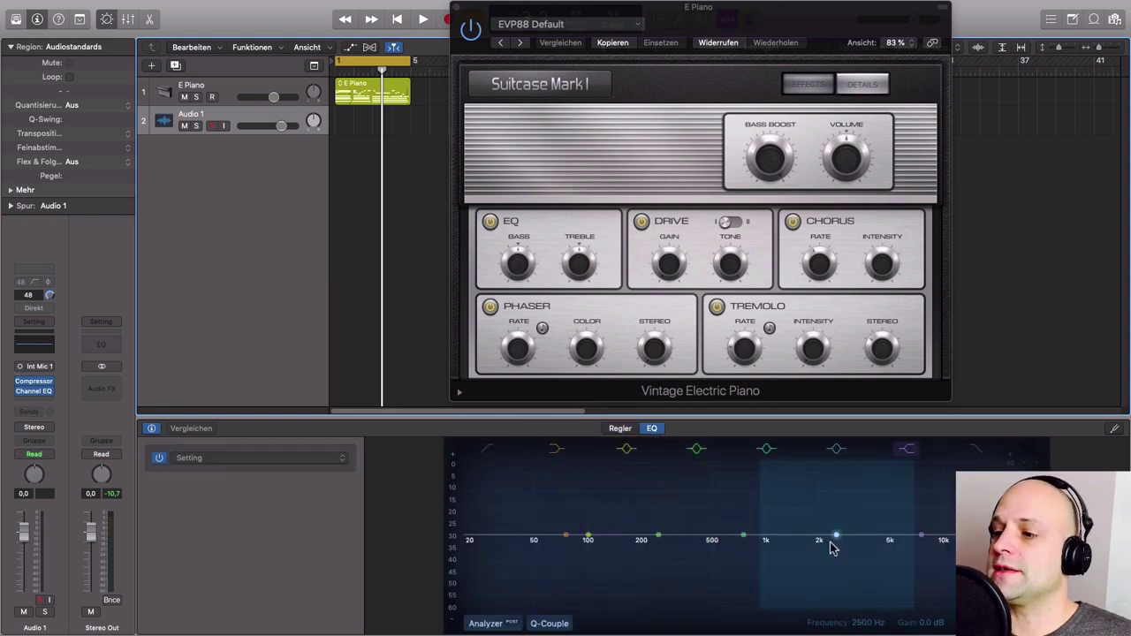
pyautogui.moveTo(743, 539); pyautogui.dragTo(724, 491)
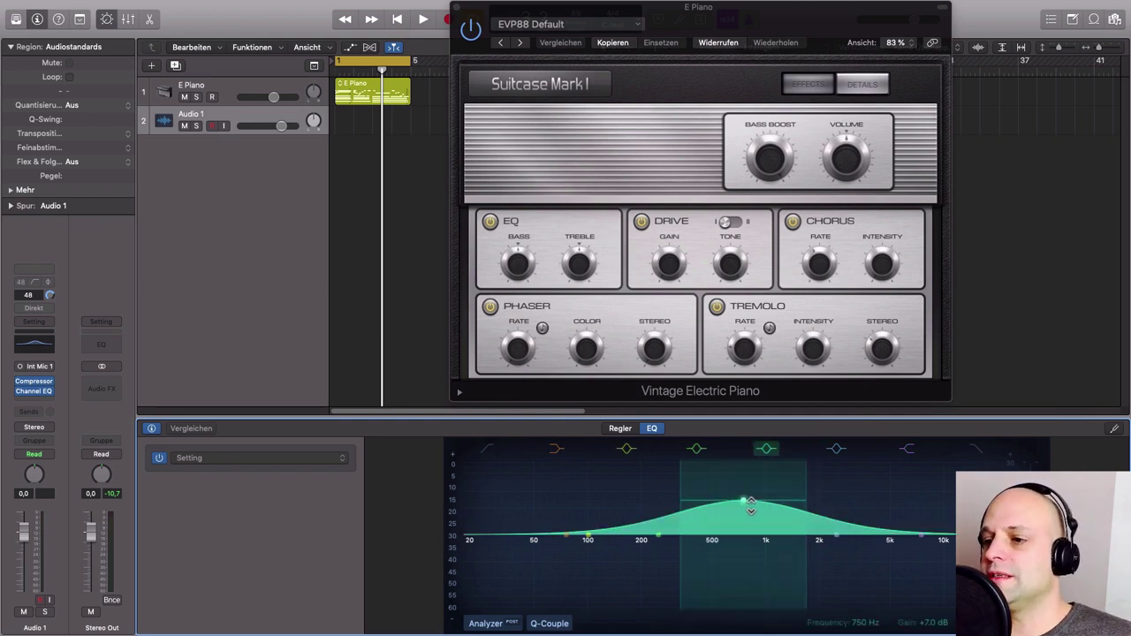
pyautogui.moveTo(747, 504); pyautogui.dragTo(747, 528)
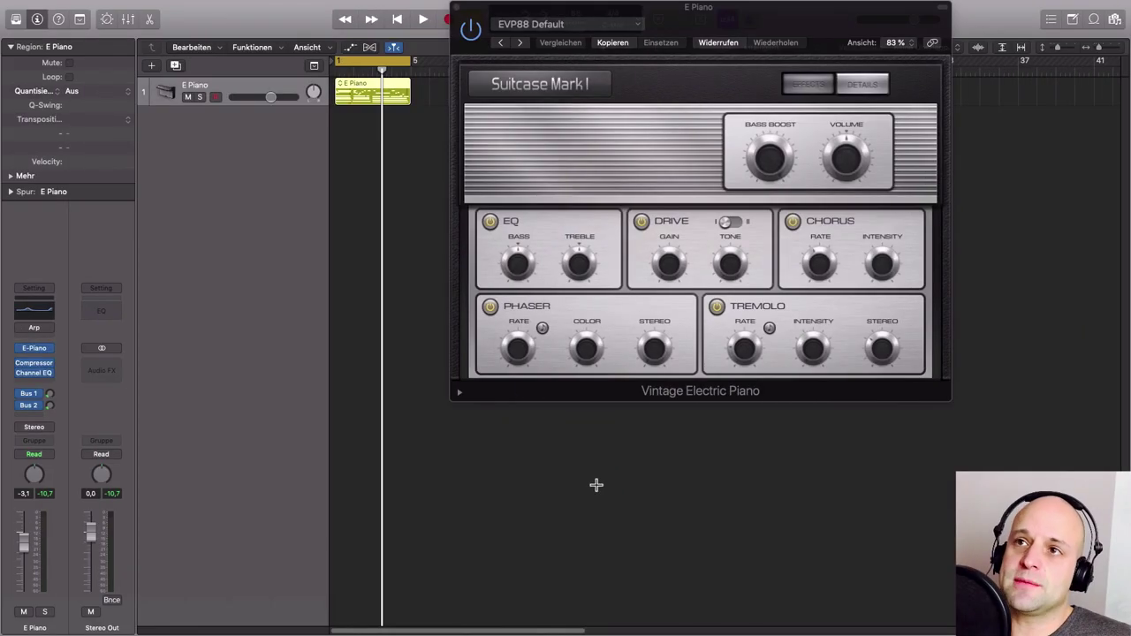
# - Open the E Piano track's Smart Controls in a separate window and reposition the electric piano plug-in above it
pyautogui.click(391, 7)
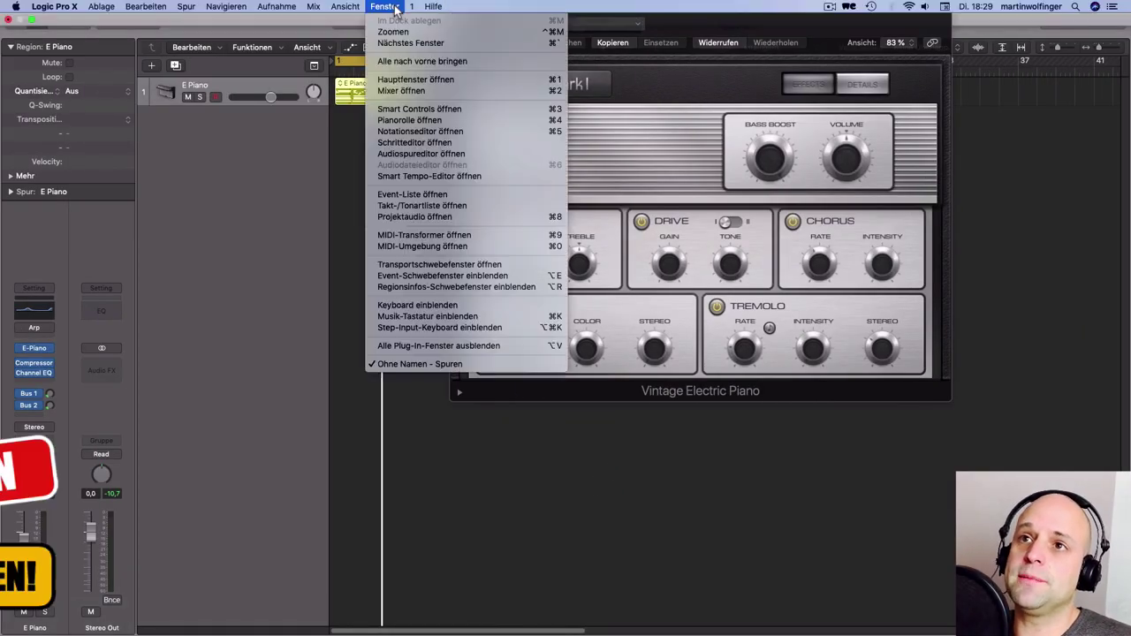
pyautogui.click(404, 109)
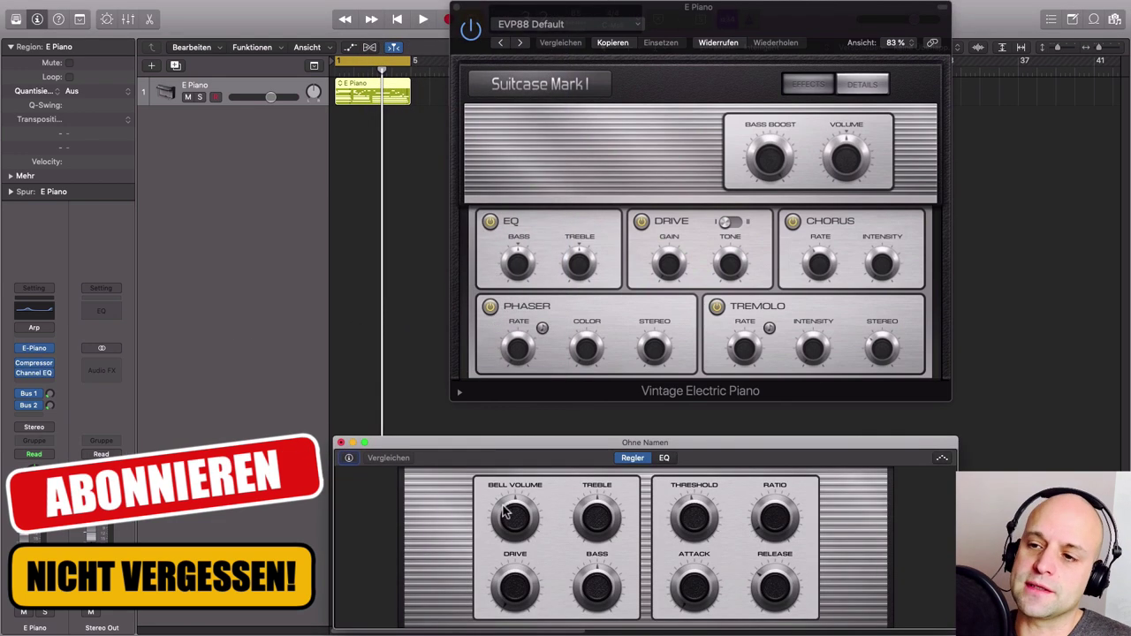
pyautogui.moveTo(717, 22); pyautogui.dragTo(678, 21)
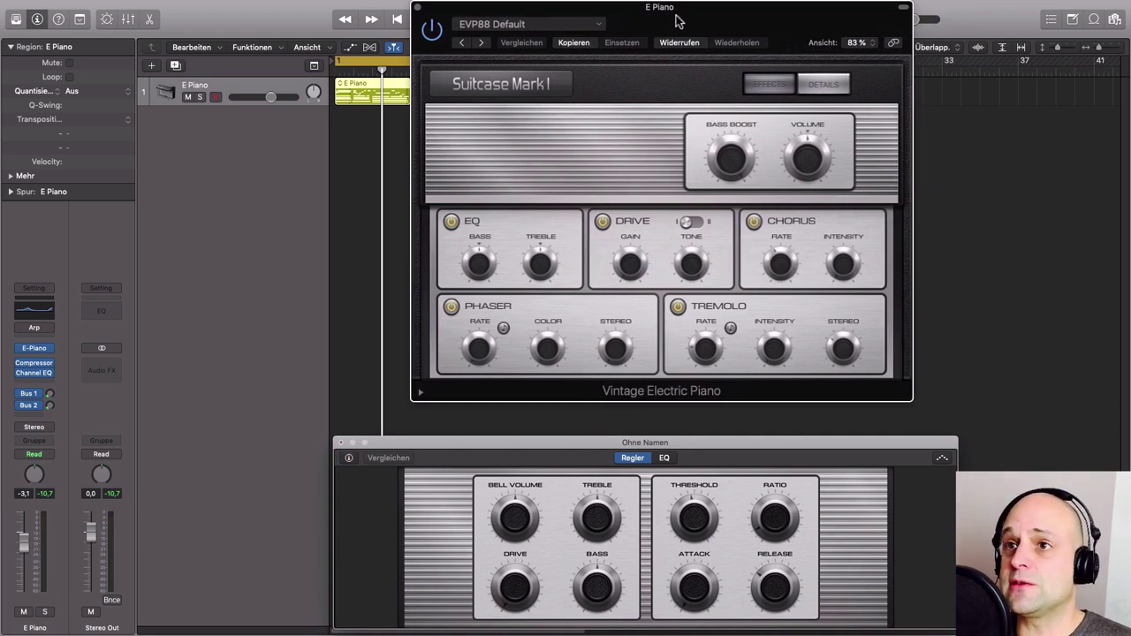
# - Audition the E Piano region through the arpeggiator, switching its preset to Chord Cycle 01, and turn the arpeggiator off again
pyautogui.click(942, 459)
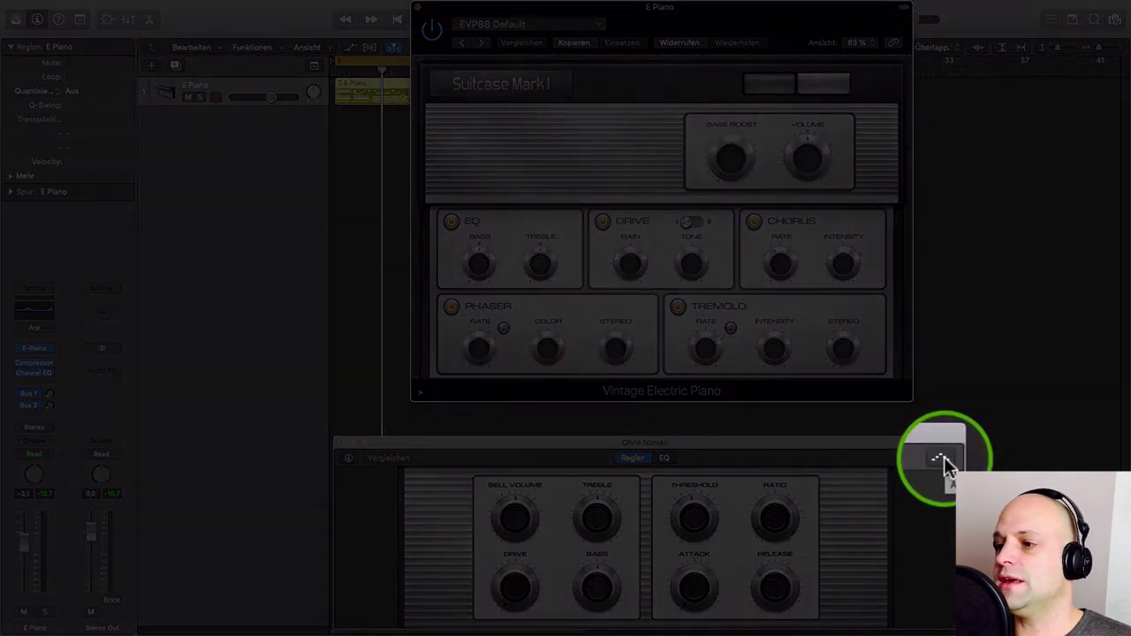
pyautogui.click(942, 458)
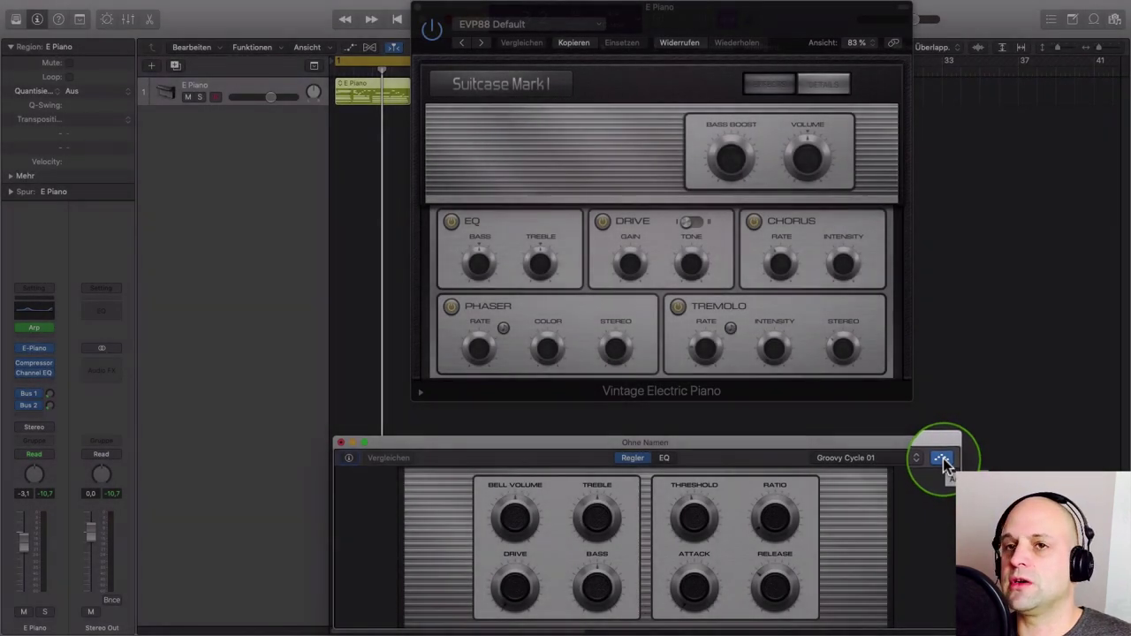
pyautogui.press('space')
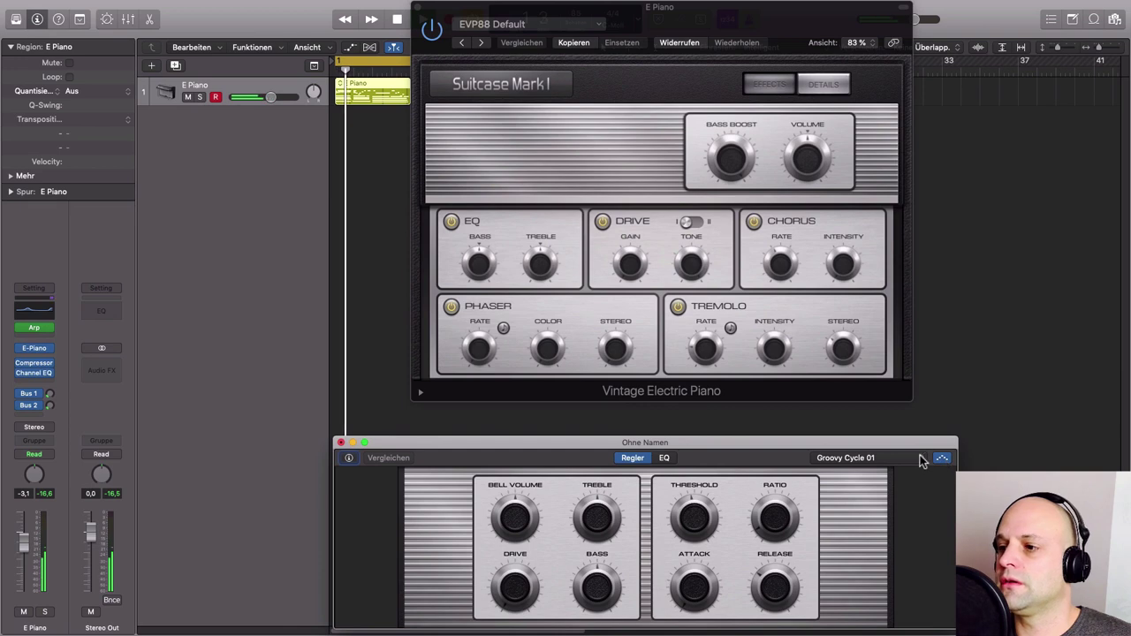
pyautogui.click(921, 458)
pyautogui.moveTo(886, 626)
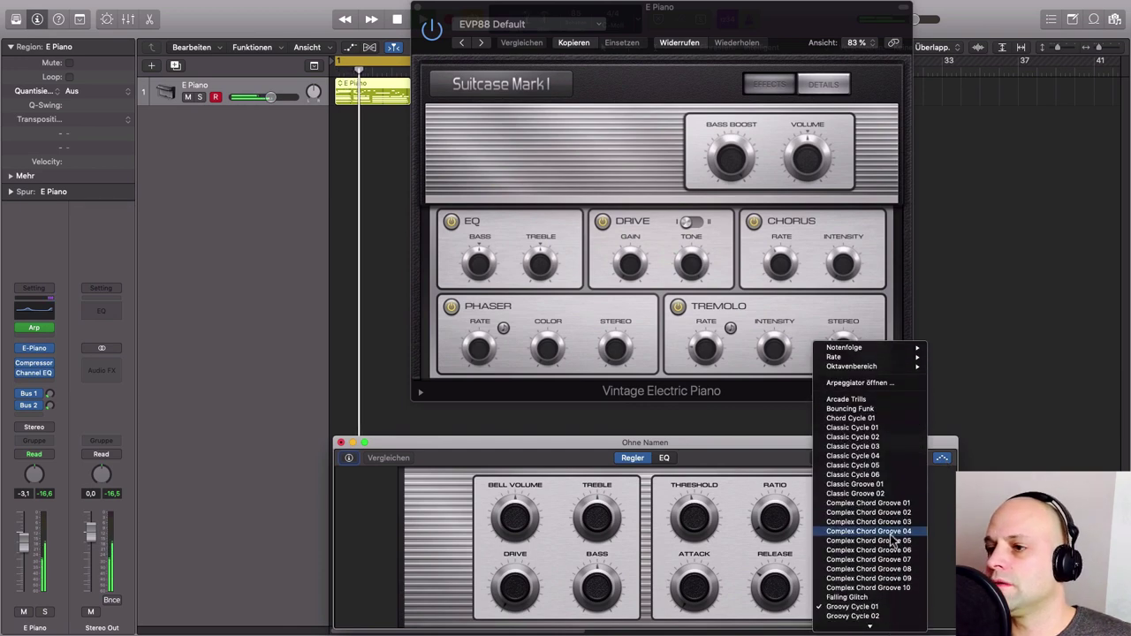
pyautogui.click(880, 419)
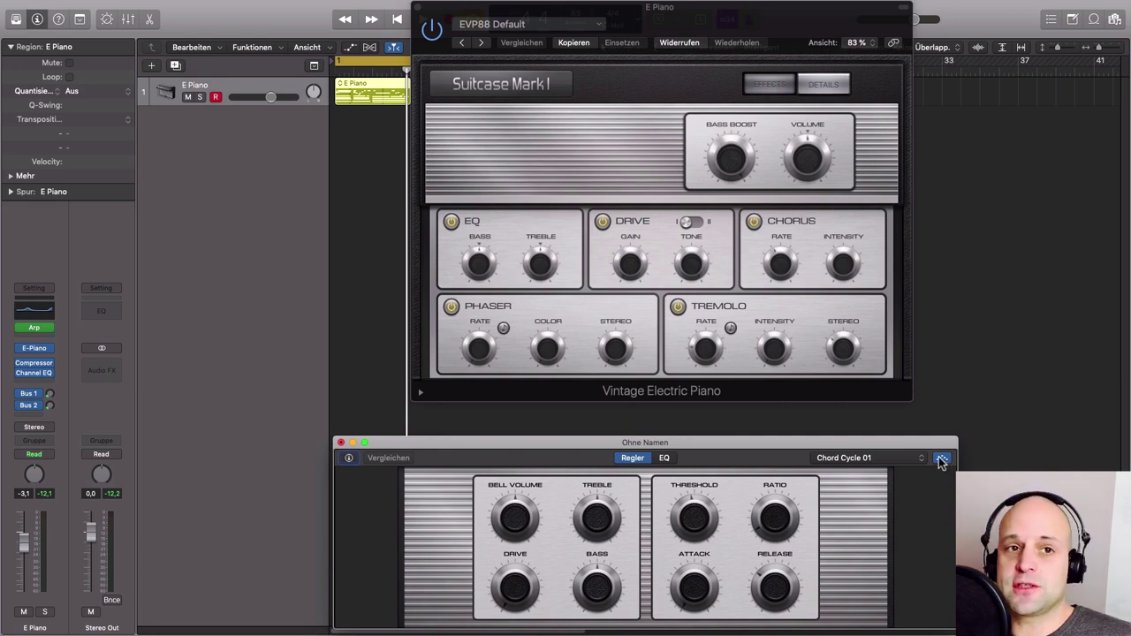
pyautogui.click(942, 460)
# - Show the inspector in the Smart Controls window, and arrange that window below the electric piano plug-in scaled to 66 %
pyautogui.click(349, 458)
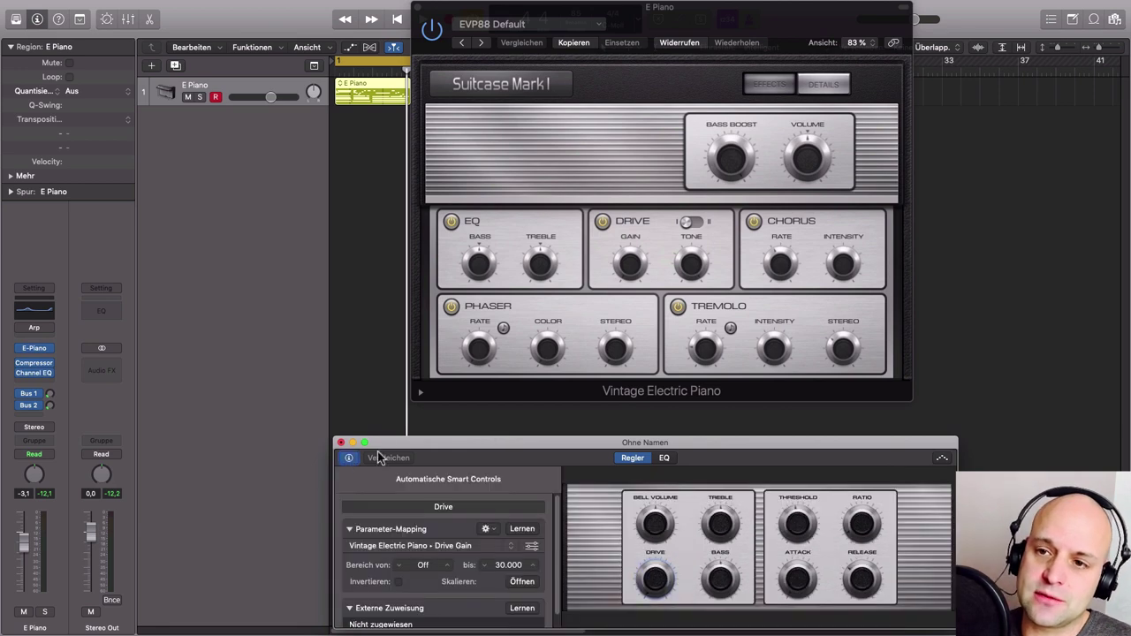
pyautogui.moveTo(442, 451); pyautogui.dragTo(334, 422)
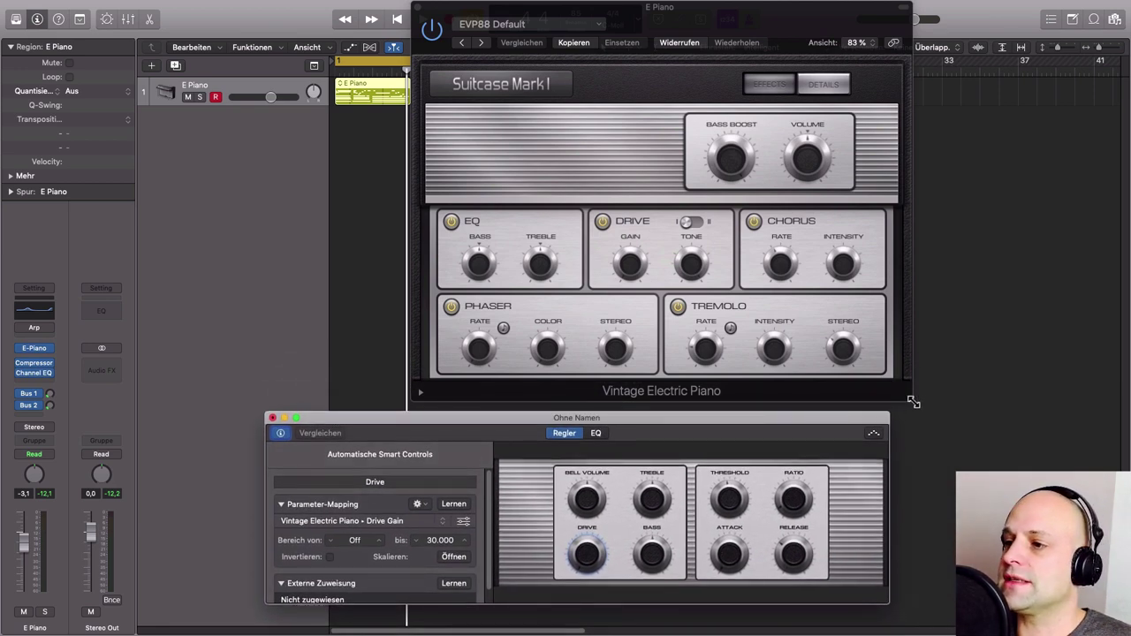
pyautogui.moveTo(912, 402); pyautogui.dragTo(811, 336)
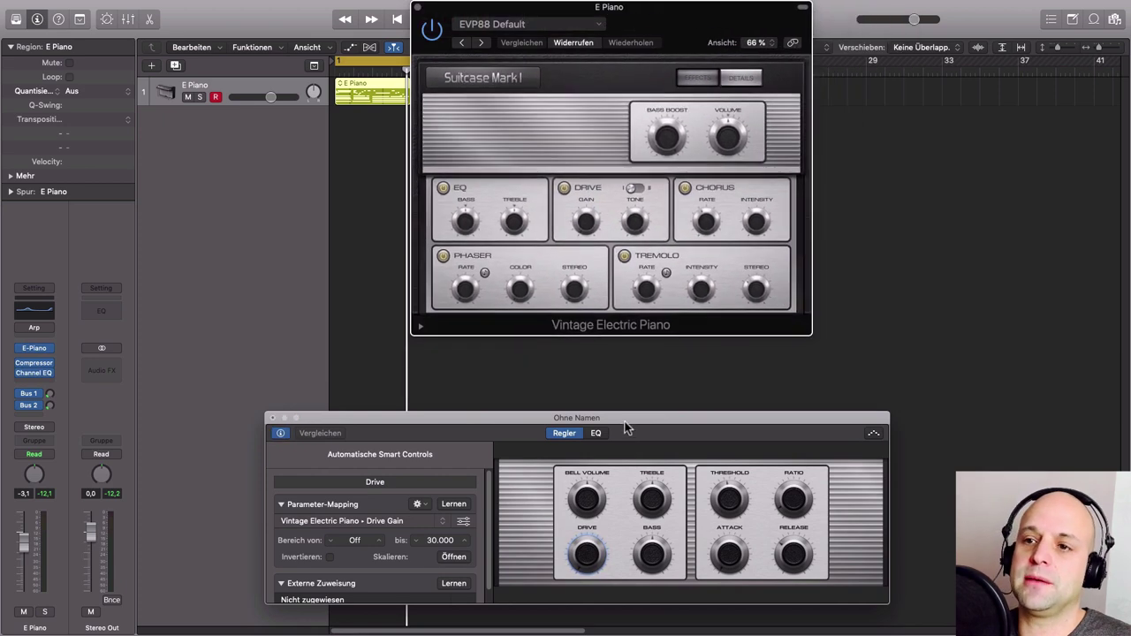
pyautogui.moveTo(619, 423); pyautogui.dragTo(575, 354)
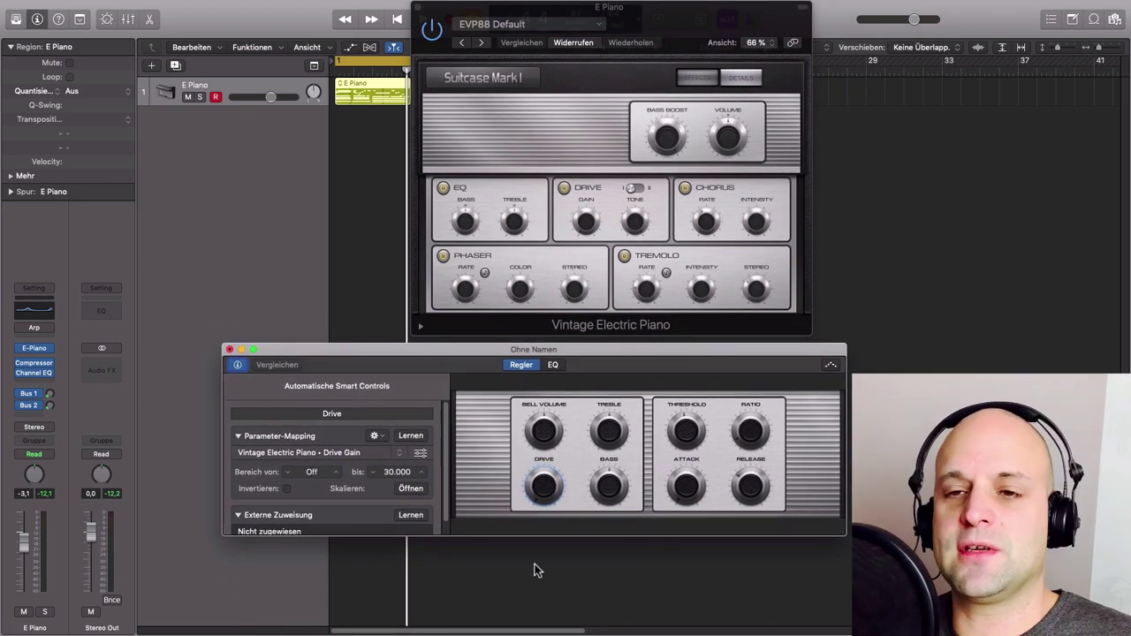
# - Change the Smart Controls layout from automatic to Modern Synth 12
pyautogui.click(374, 386)
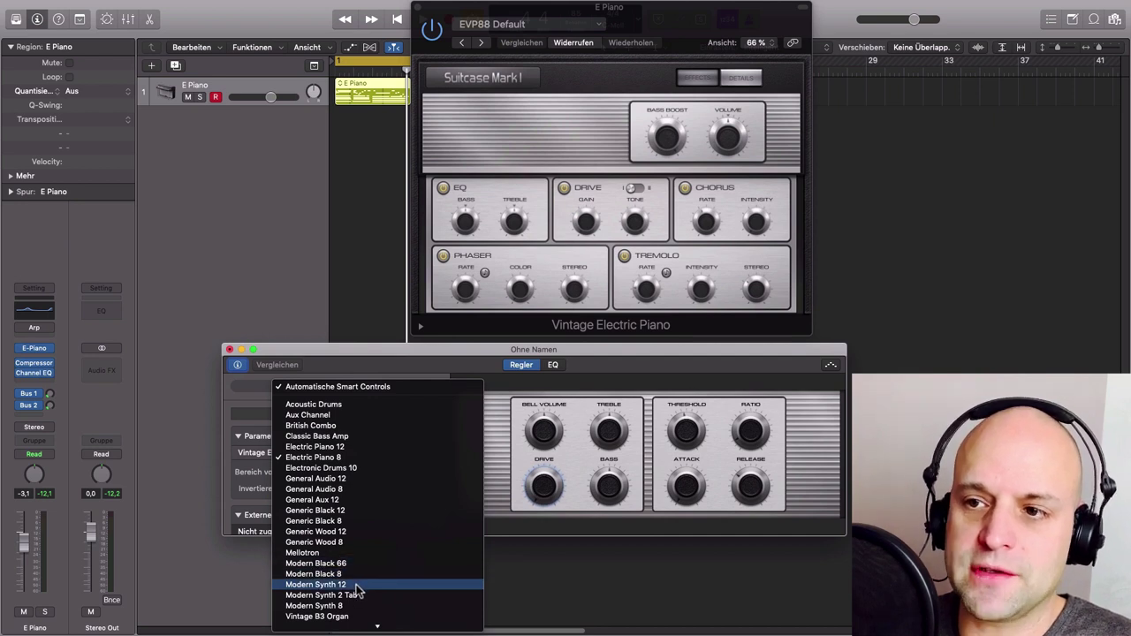
pyautogui.click(687, 346)
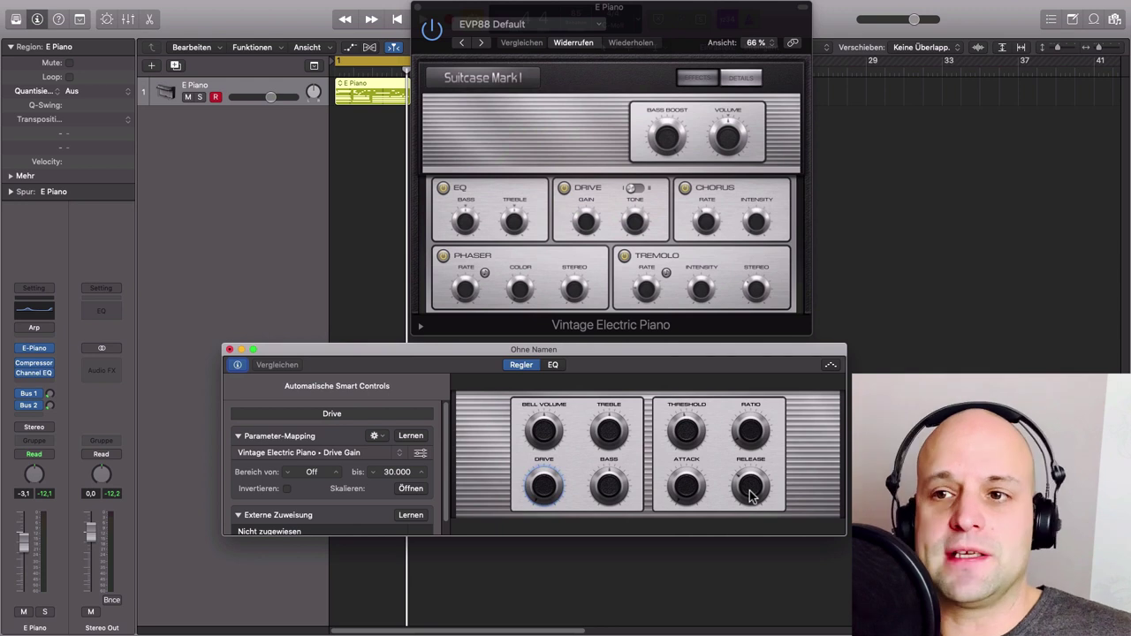
pyautogui.click(410, 386)
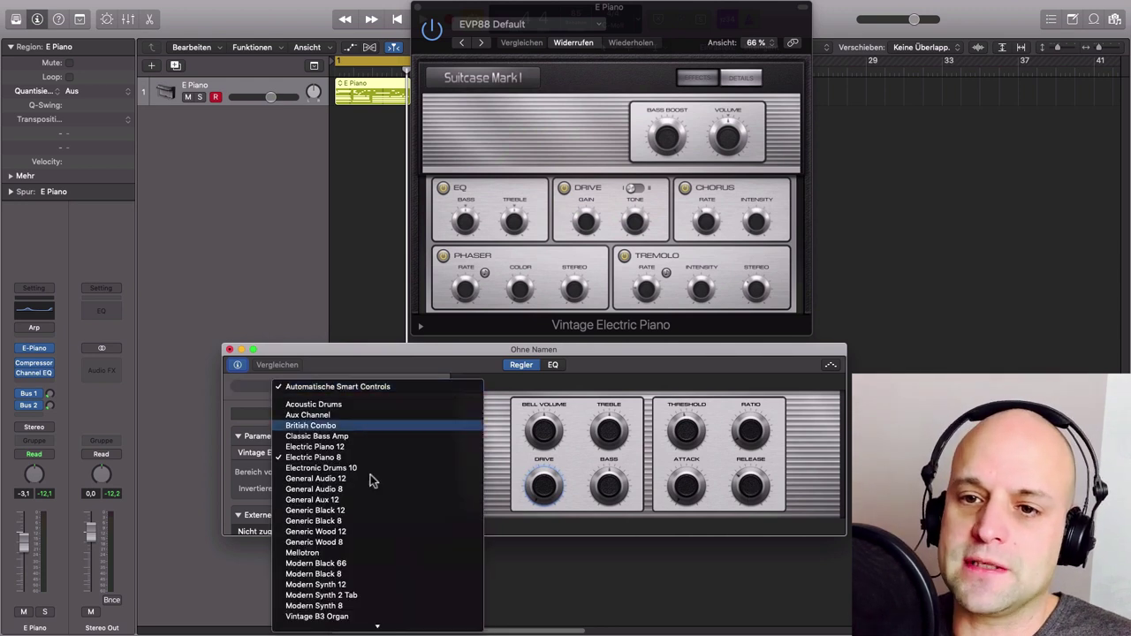
pyautogui.click(332, 586)
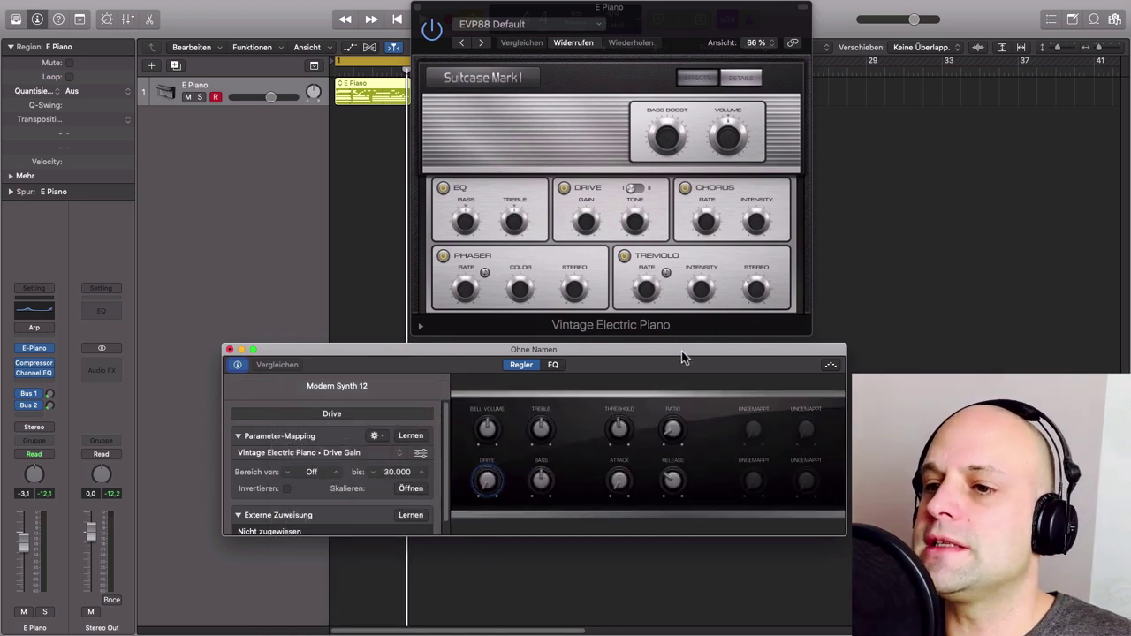
pyautogui.moveTo(681, 353); pyautogui.dragTo(652, 353)
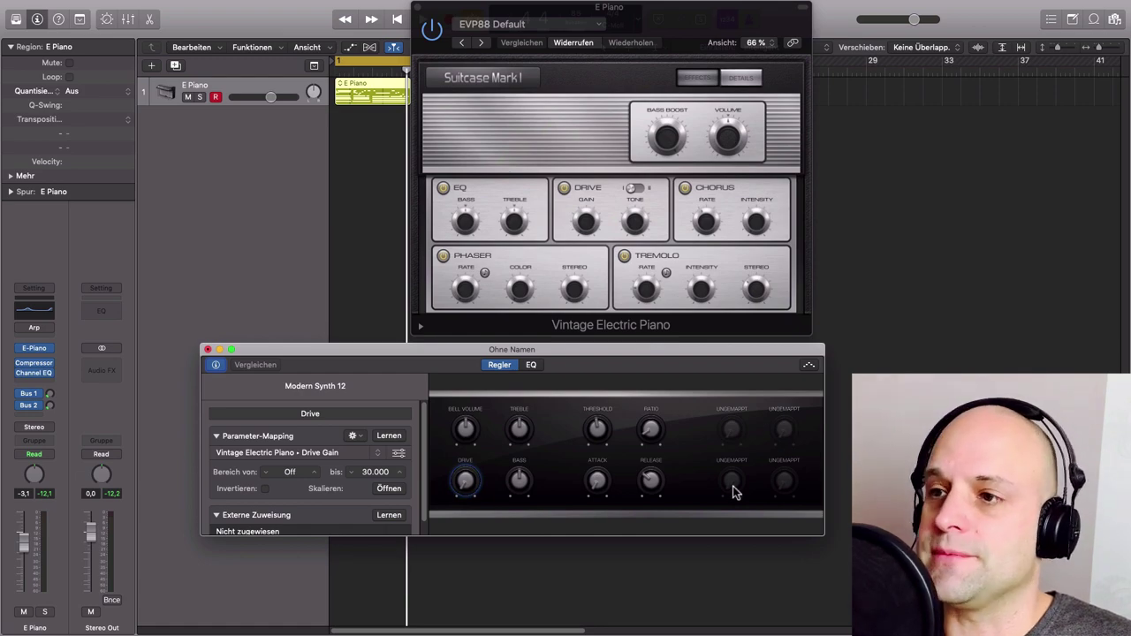
# - Map the first unassigned control in the upper row to the Vintage Electric Piano's Tremolo Stereo parameter using parameter learning
pyautogui.click(731, 429)
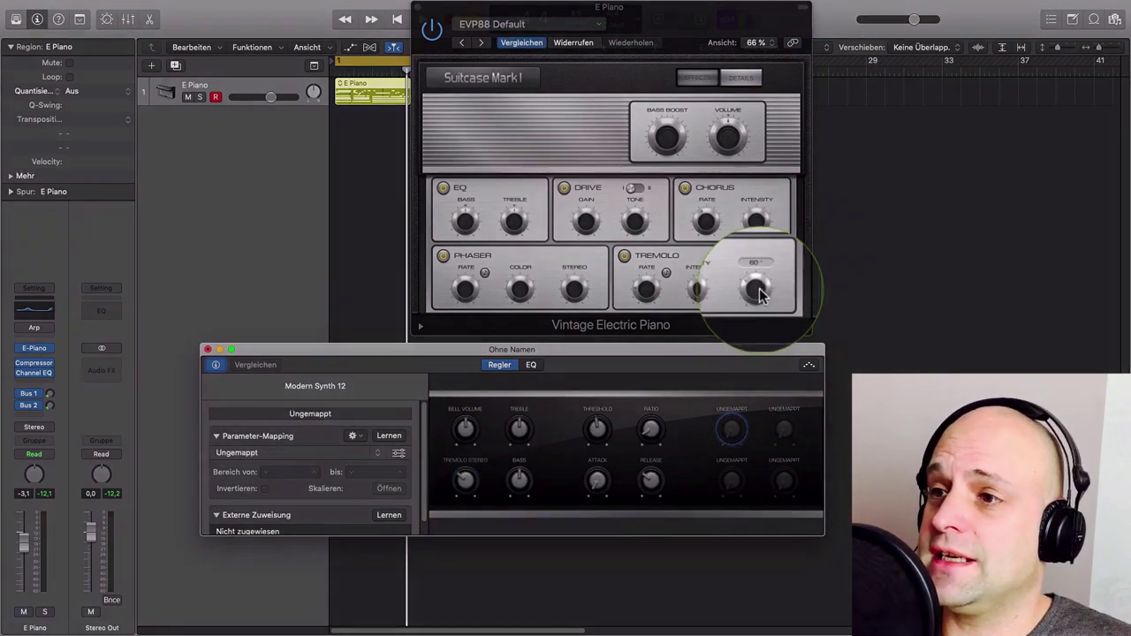
pyautogui.moveTo(757, 290)
pyautogui.mouseDown()
pyautogui.moveTo(749, 266)
pyautogui.moveTo(752, 290)
pyautogui.mouseUp()
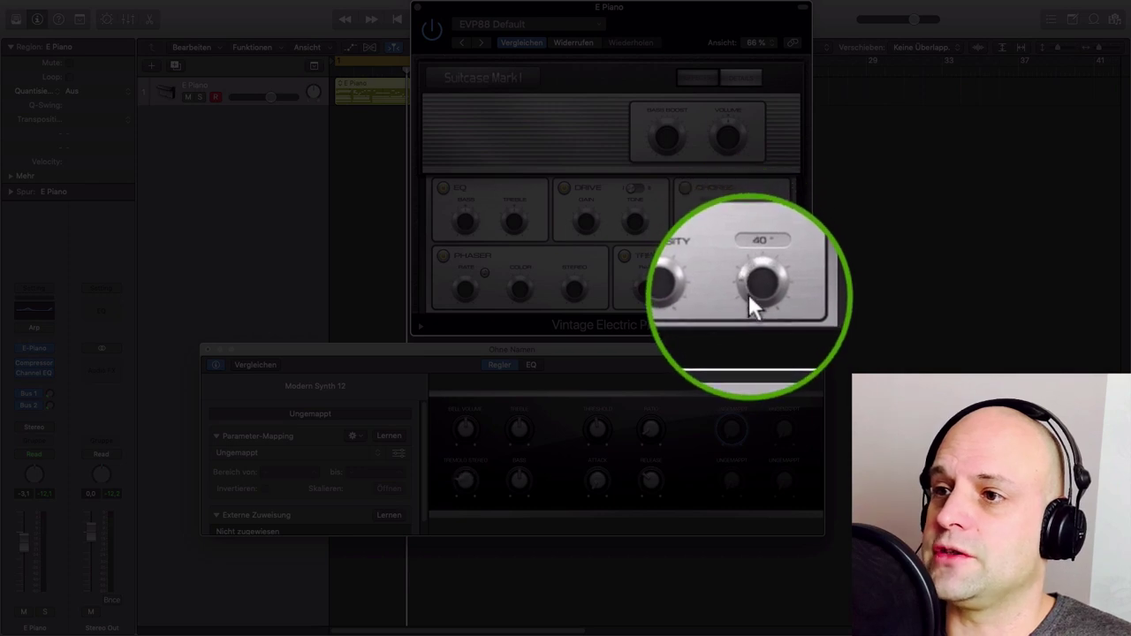
pyautogui.click(730, 425)
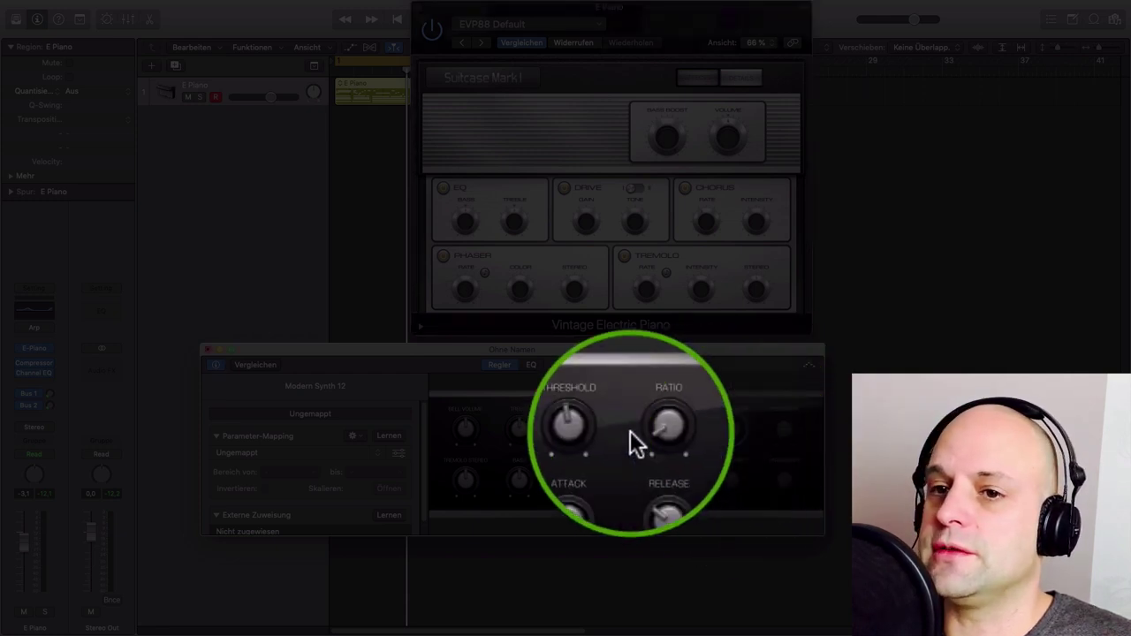
pyautogui.click(391, 435)
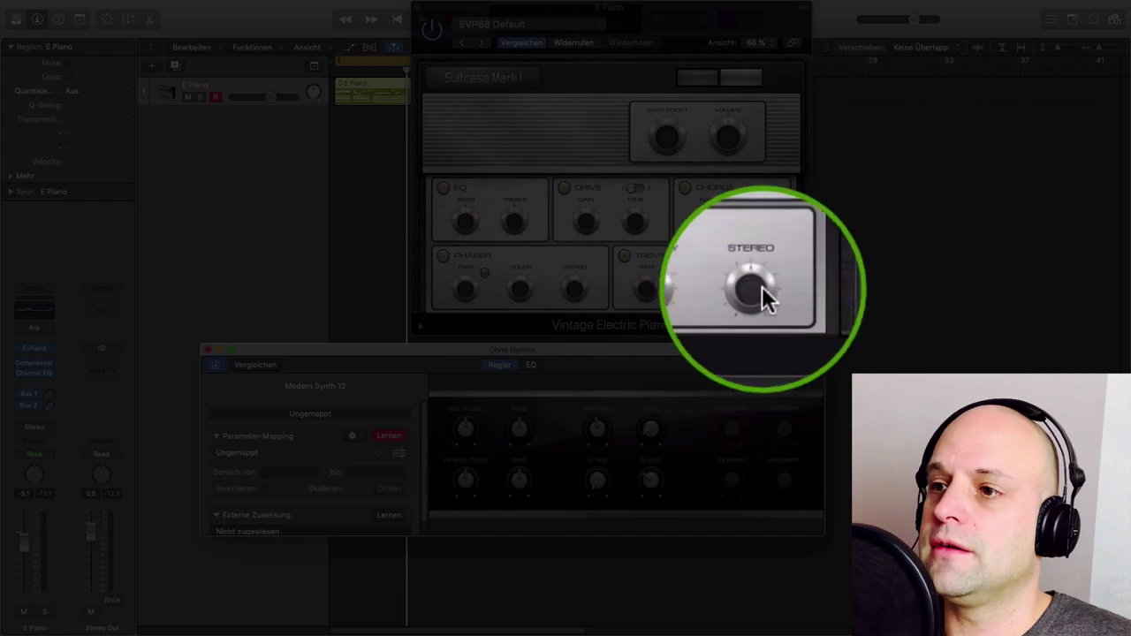
pyautogui.click(757, 291)
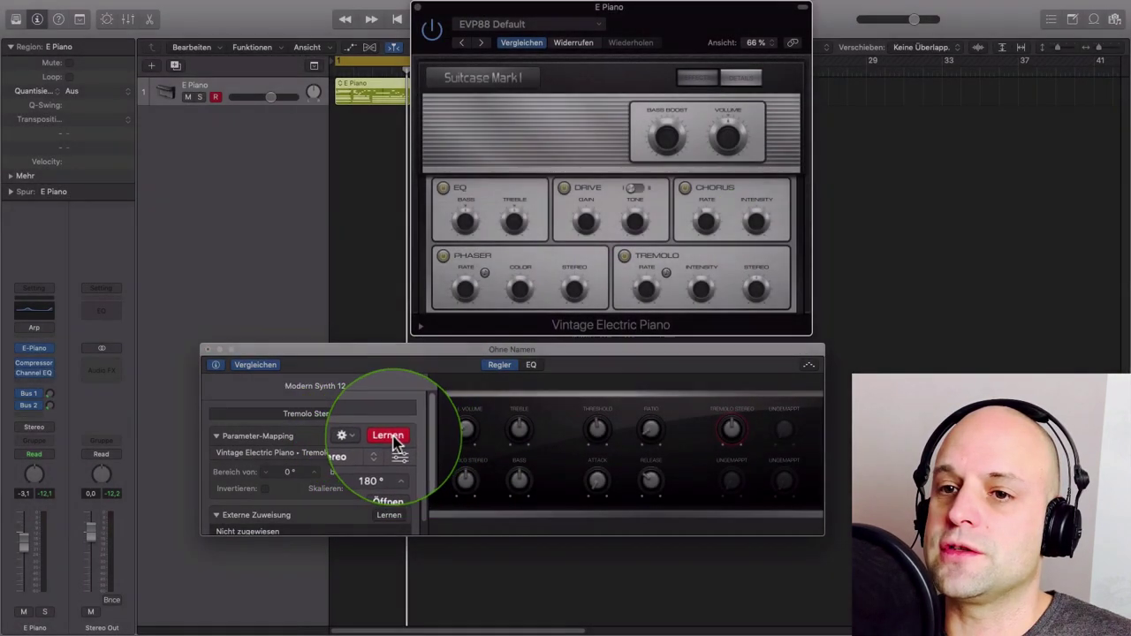
pyautogui.click(393, 436)
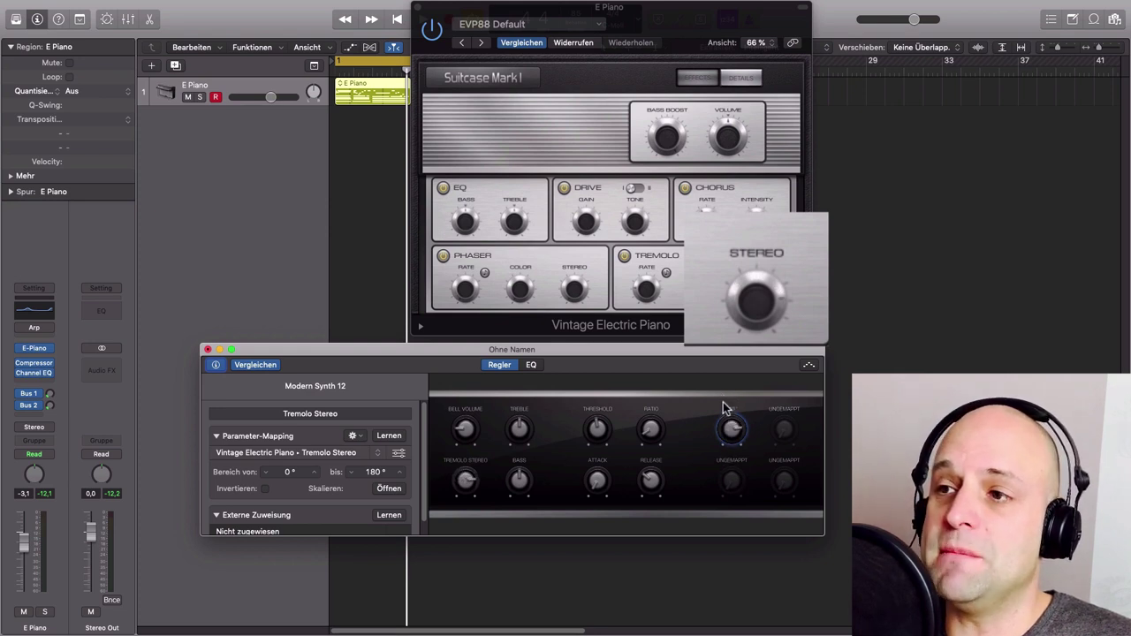
# - Turn the newly mapped Tremolo Stereo control to test its link with the plug-in's tremolo stereo knob
pyautogui.moveTo(723, 403); pyautogui.dragTo(729, 430)
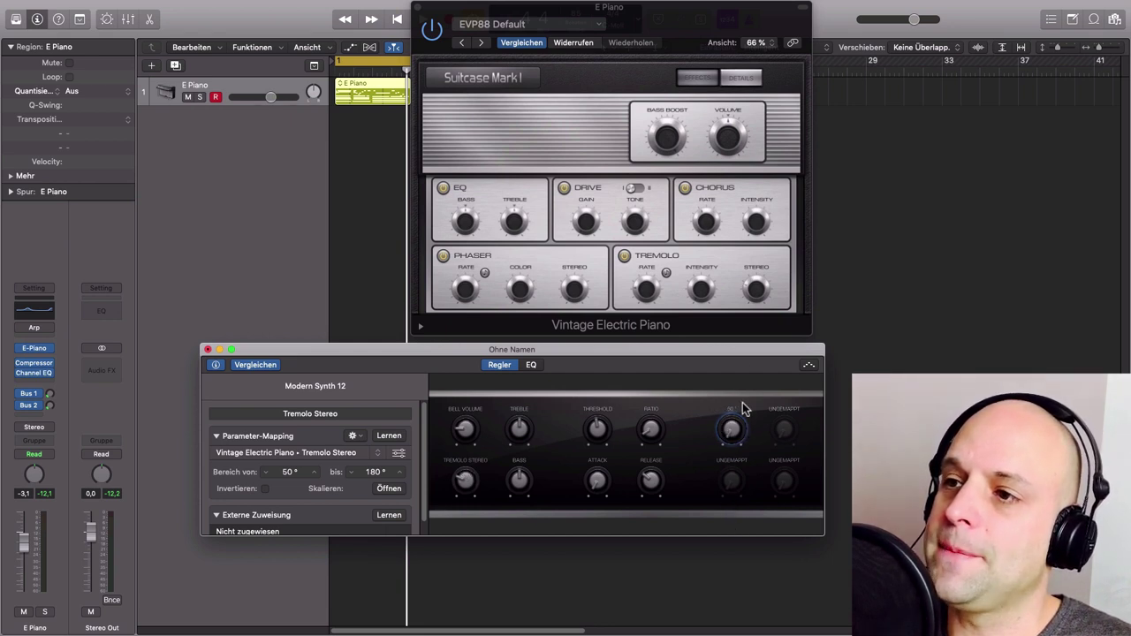
pyautogui.click(755, 295)
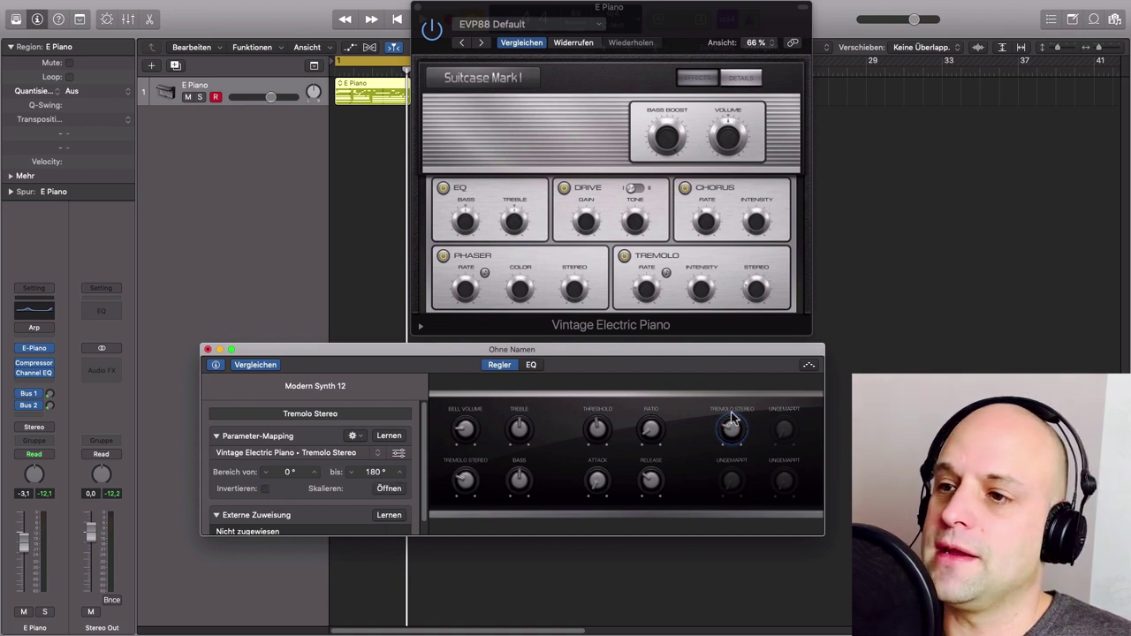
# - Map the last unassigned control in the upper row to the E Piano channel's Bus 1 send using parameter learning
pyautogui.moveTo(730, 351); pyautogui.dragTo(764, 357)
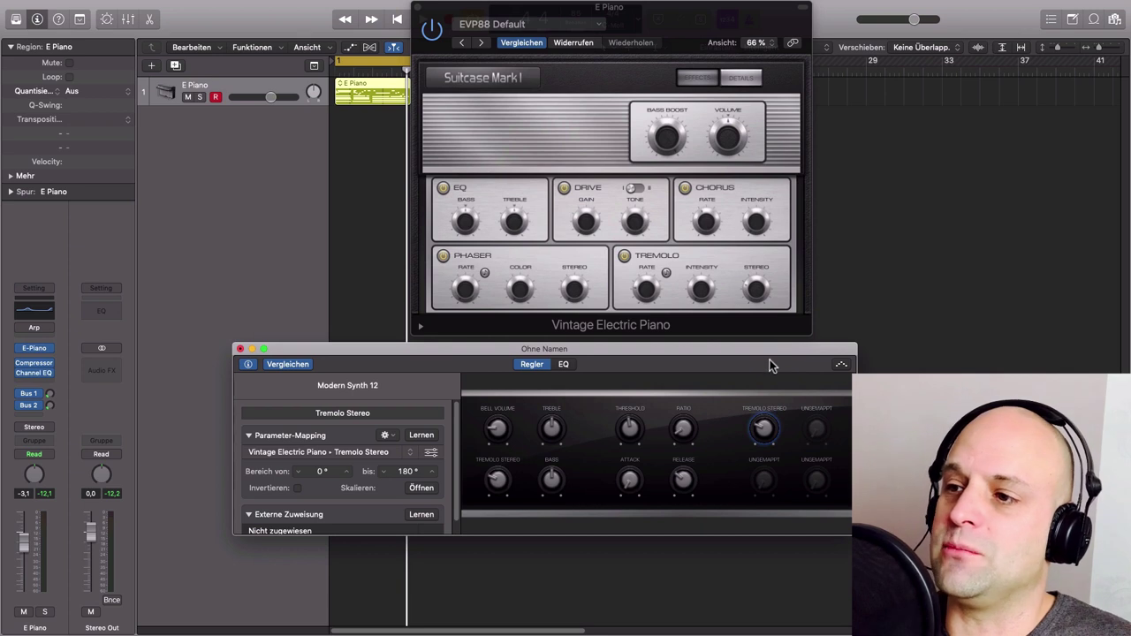
pyautogui.moveTo(767, 349); pyautogui.dragTo(776, 347)
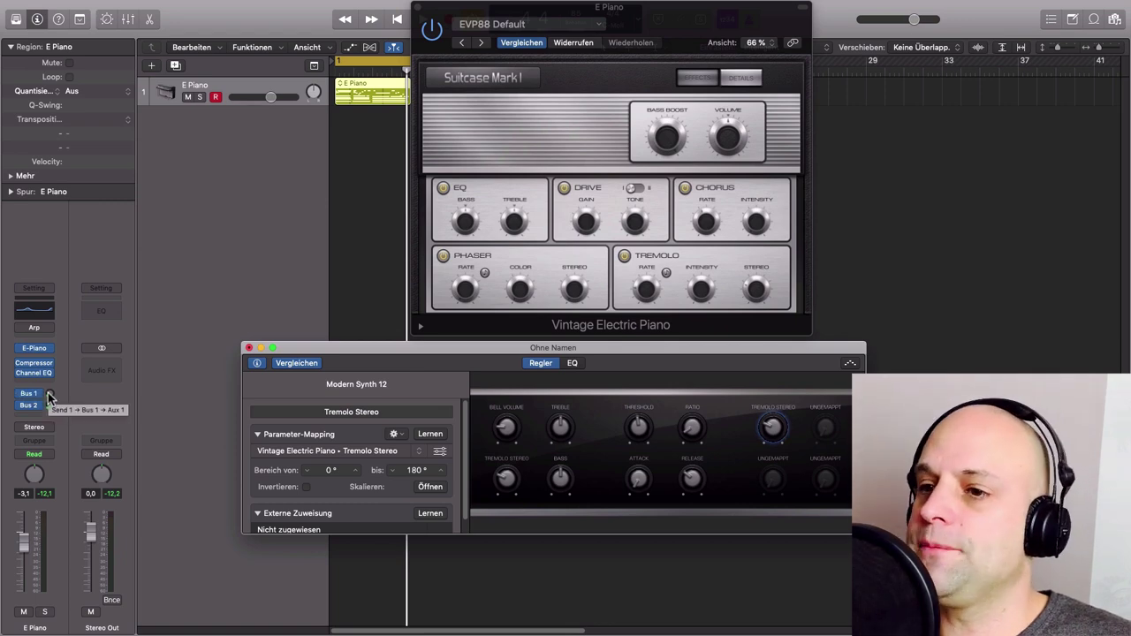
pyautogui.click(825, 430)
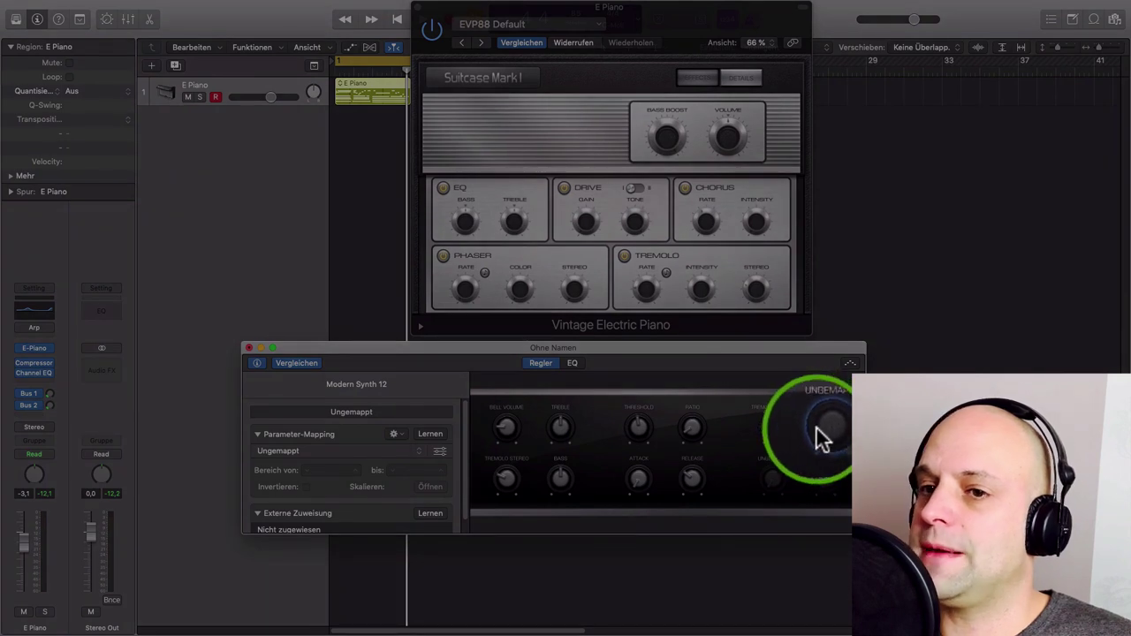
pyautogui.click(430, 433)
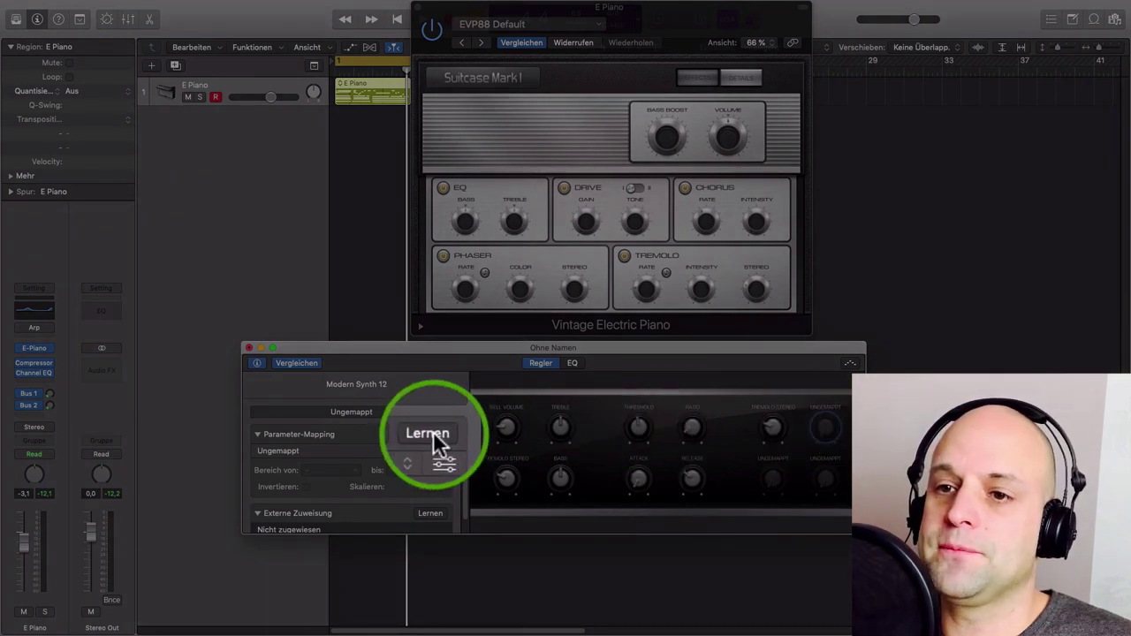
pyautogui.click(433, 433)
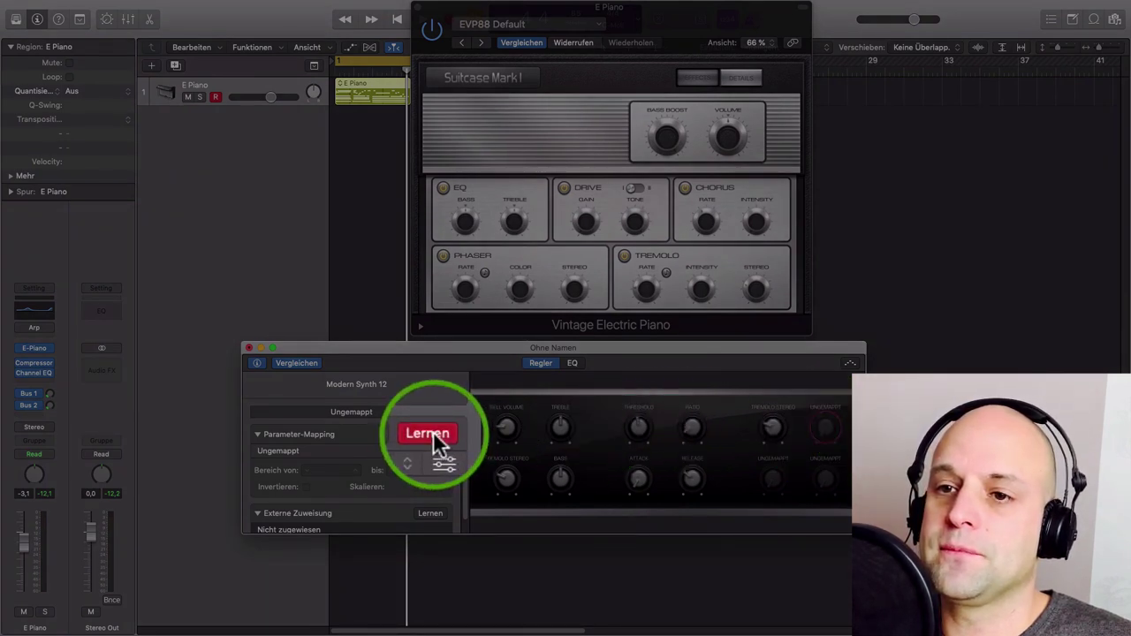
pyautogui.click(51, 391)
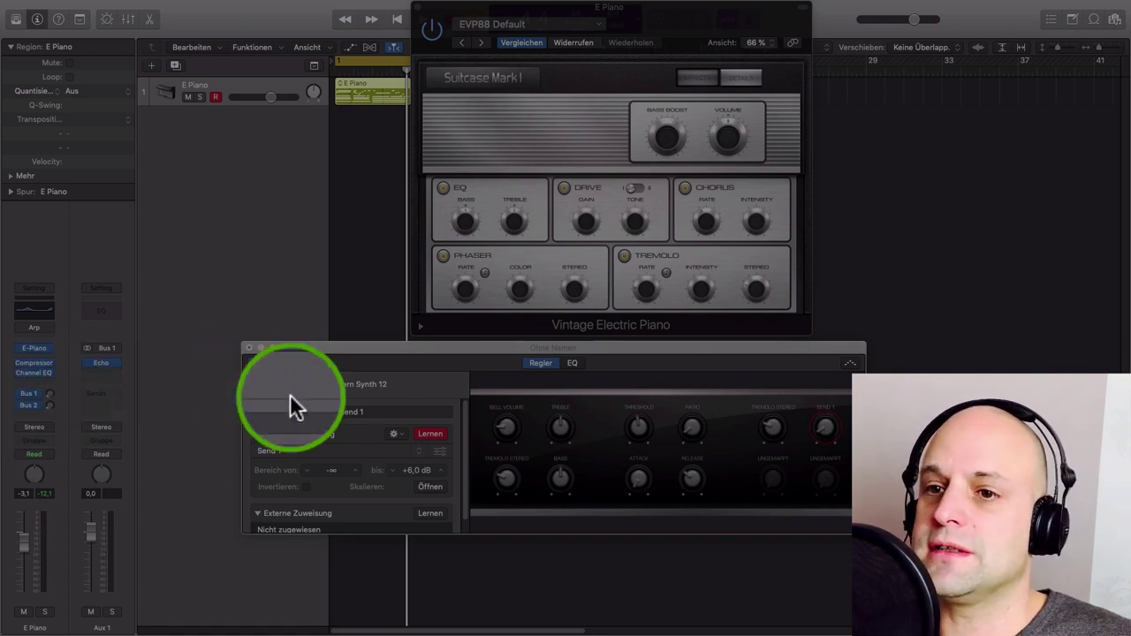
pyautogui.click(437, 433)
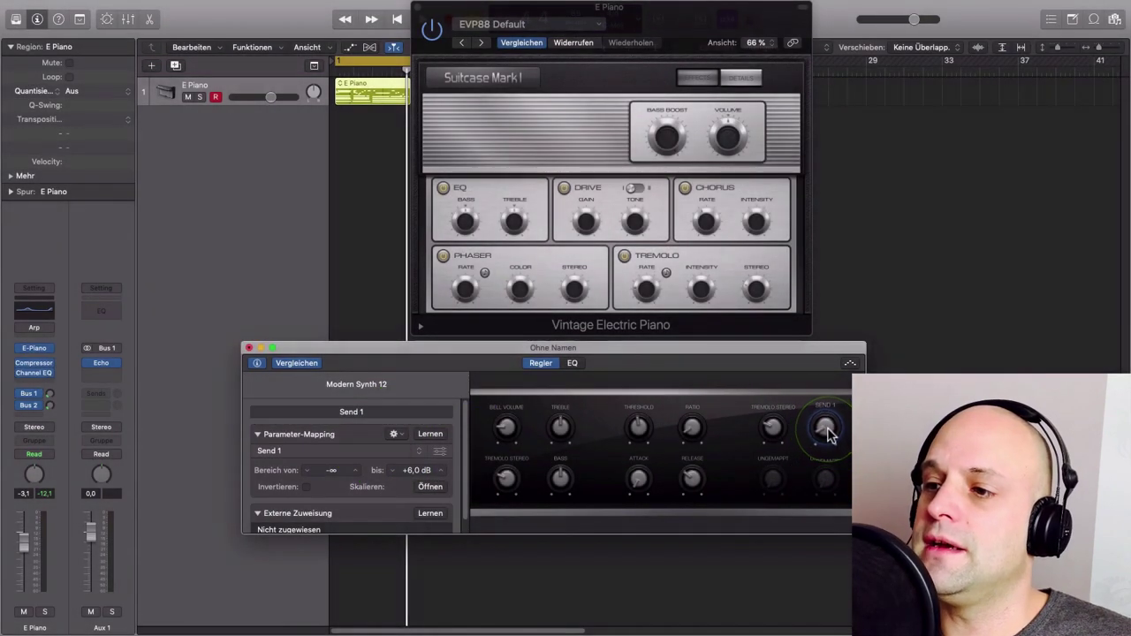
# - Turn the Send 1 control during playback to hear how it changes the Bus 1 send level
pyautogui.moveTo(827, 431); pyautogui.dragTo(829, 500)
pyautogui.press('space')
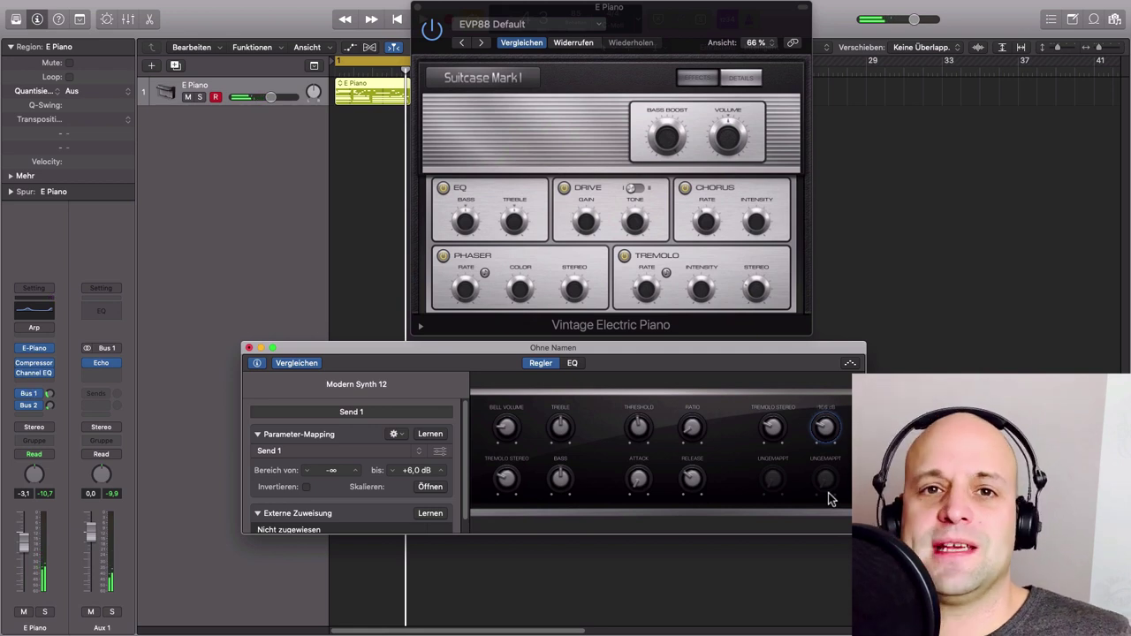
pyautogui.click(828, 433)
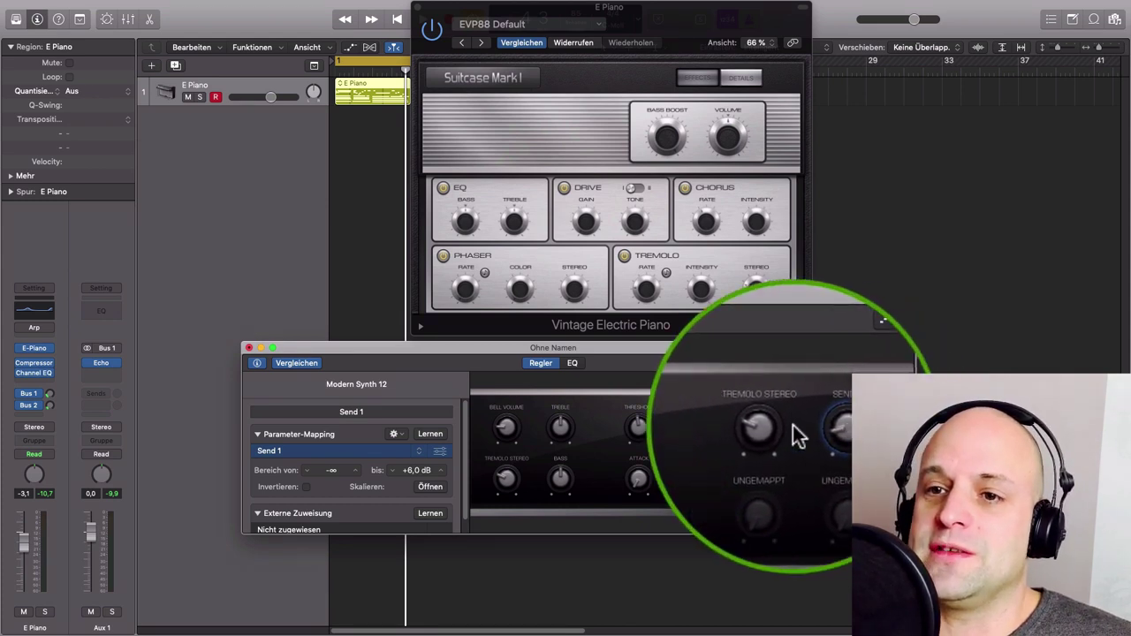
# - Add a second mapping to the Send 1 control and assign it to the Bus 2 send using parameter learning
pyautogui.click(434, 433)
pyautogui.rightClick(398, 430)
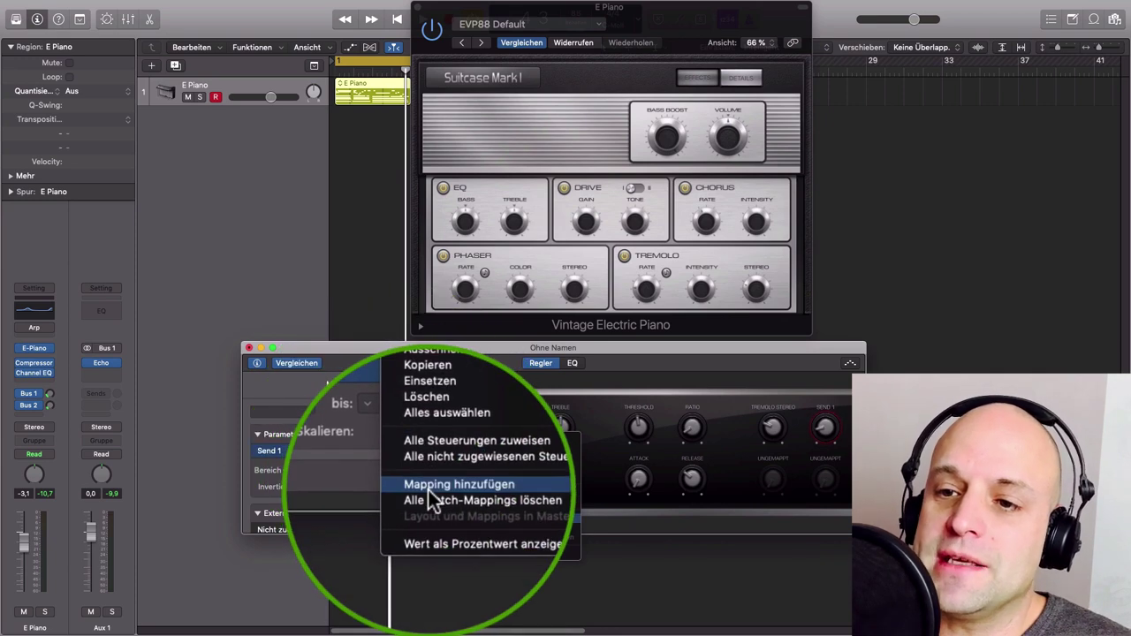
pyautogui.click(429, 489)
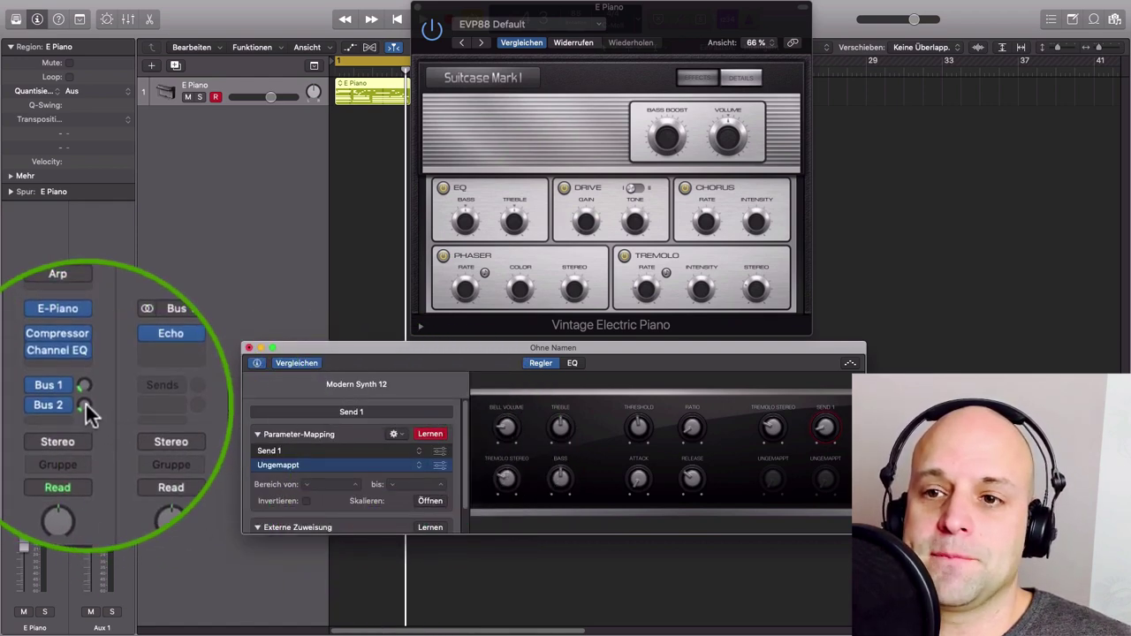
pyautogui.click(85, 402)
pyautogui.click(267, 466)
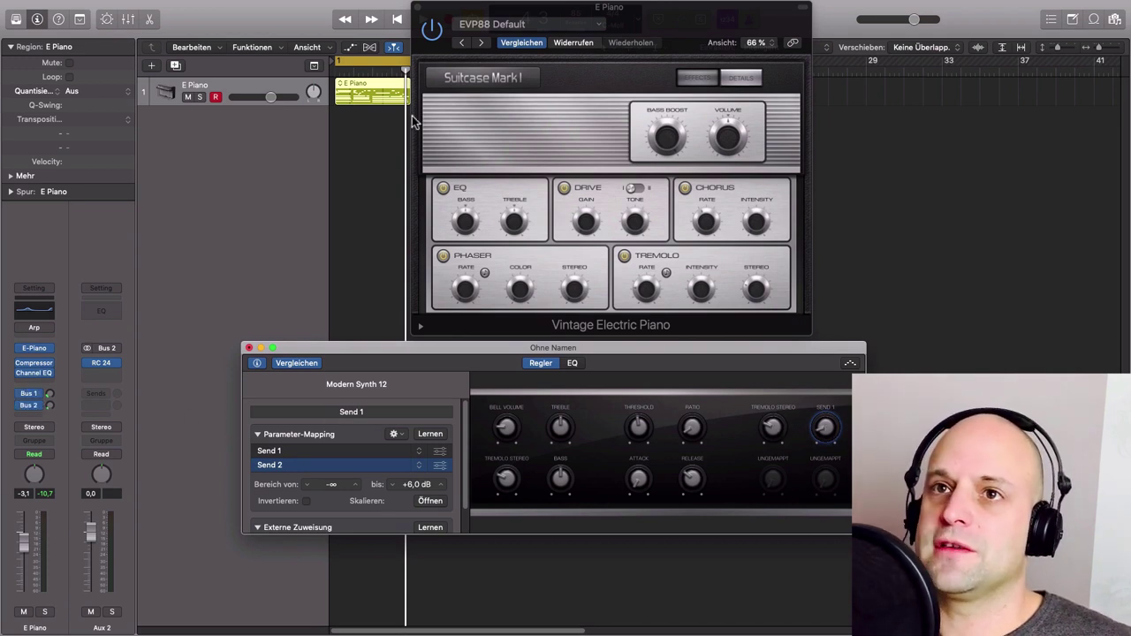
# - Play the E Piano region and turn the Send 1 control to test both bus sends moving together
pyautogui.click(368, 162)
pyautogui.press('space')
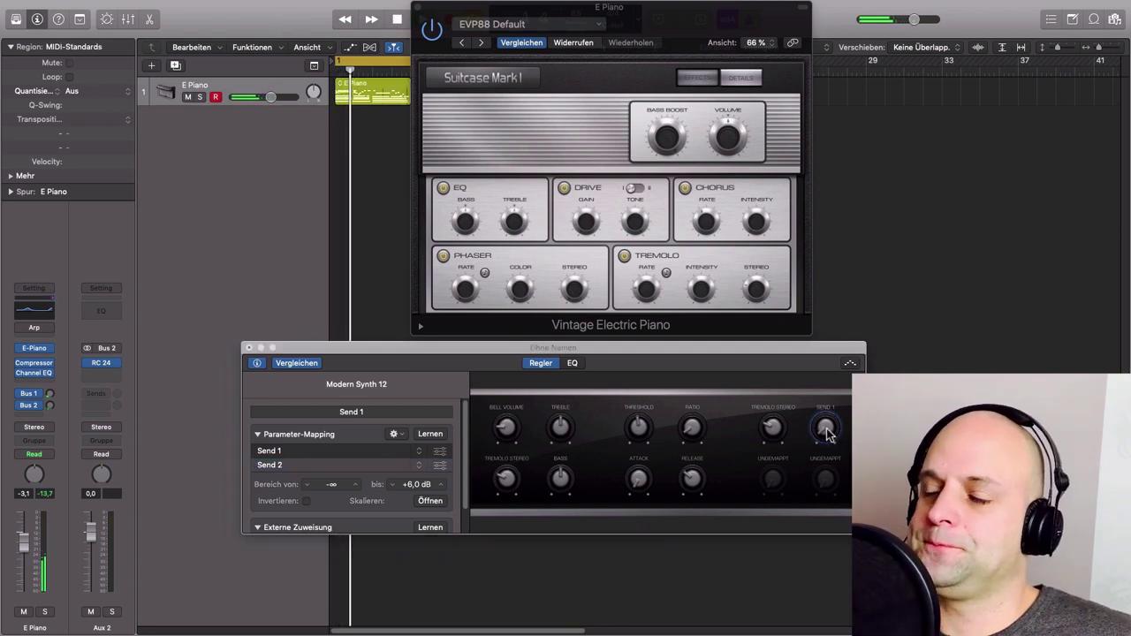
pyautogui.moveTo(828, 430); pyautogui.dragTo(833, 467)
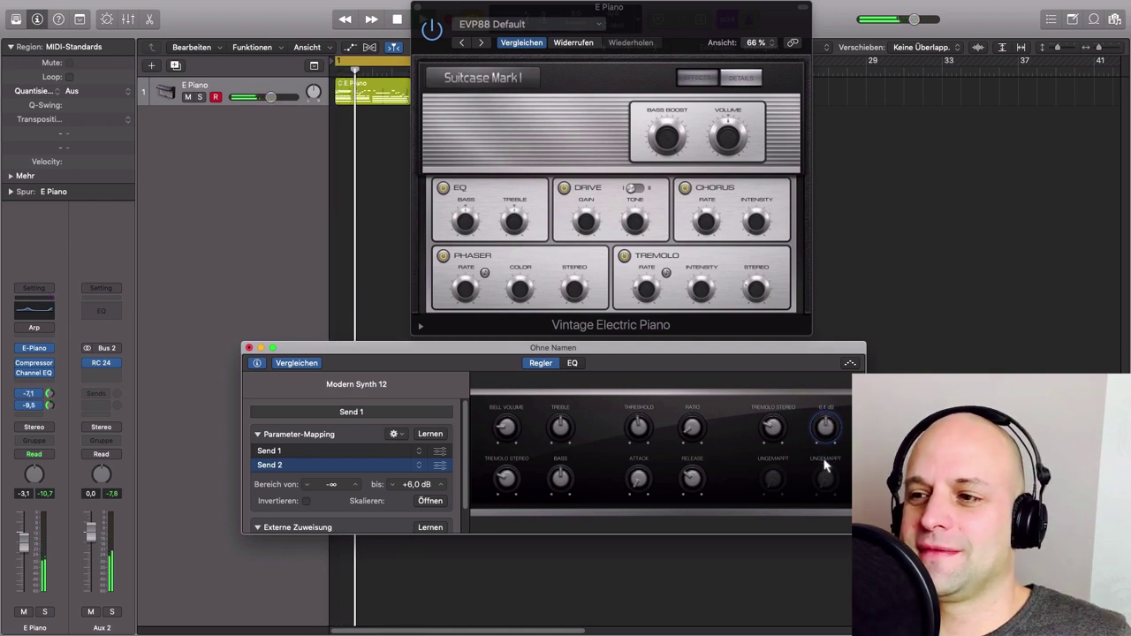
pyautogui.click(825, 480)
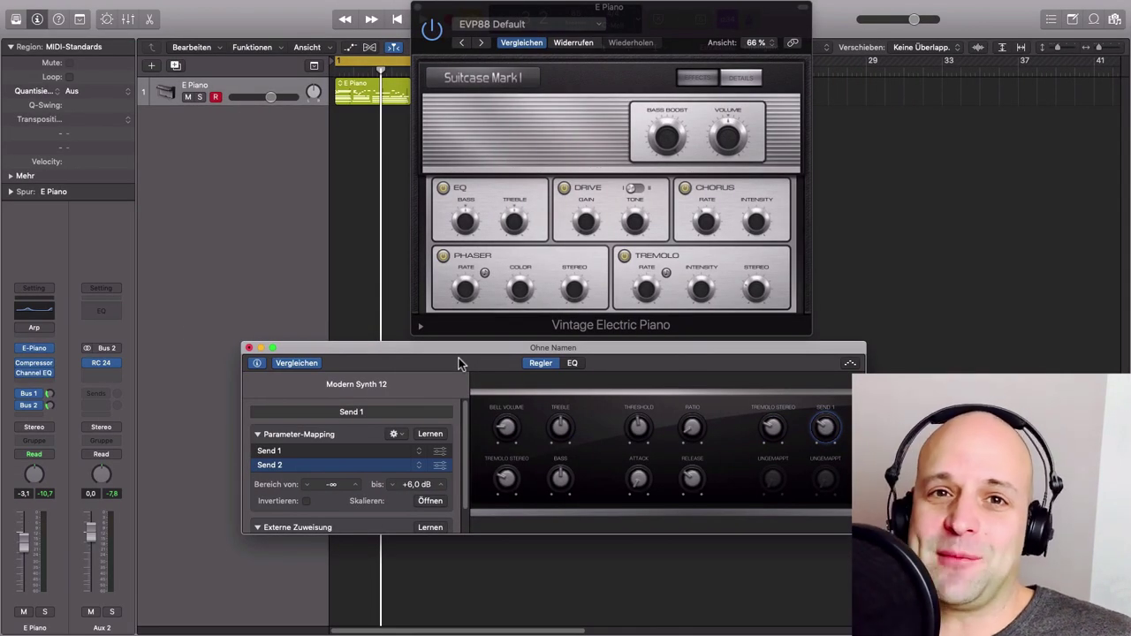
# - Invert the Send 2 mapping and turn the control during playback to move the two sends in opposite directions
pyautogui.click(306, 501)
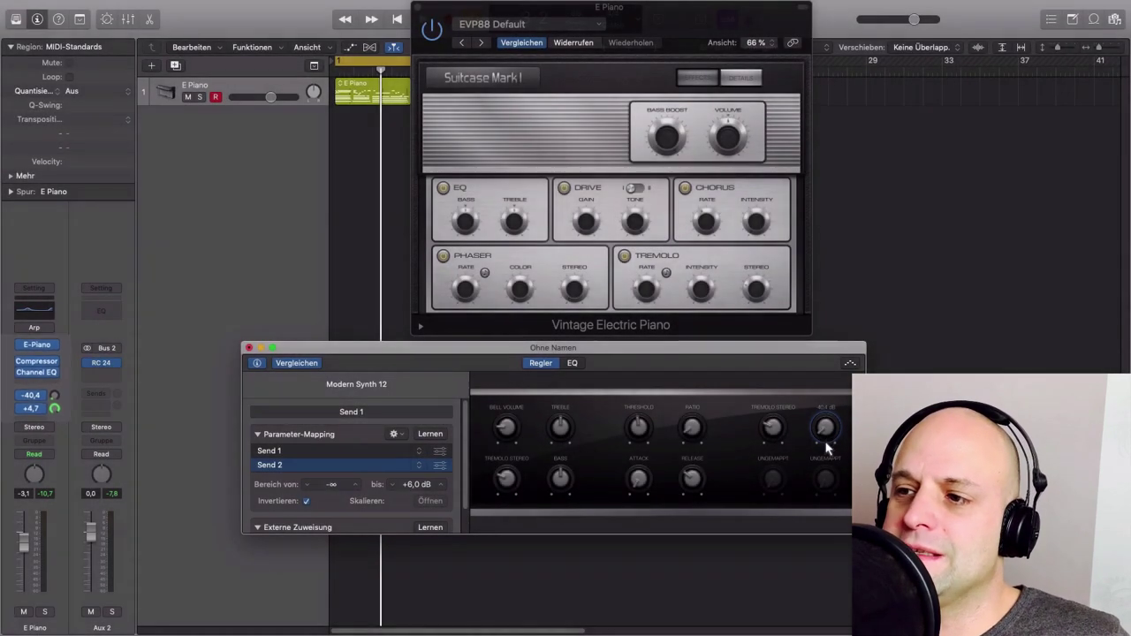
pyautogui.moveTo(826, 442)
pyautogui.mouseDown()
pyautogui.moveTo(808, 332)
pyautogui.moveTo(807, 452)
pyautogui.moveTo(797, 457)
pyautogui.moveTo(819, 423)
pyautogui.mouseUp()
pyautogui.press('space')
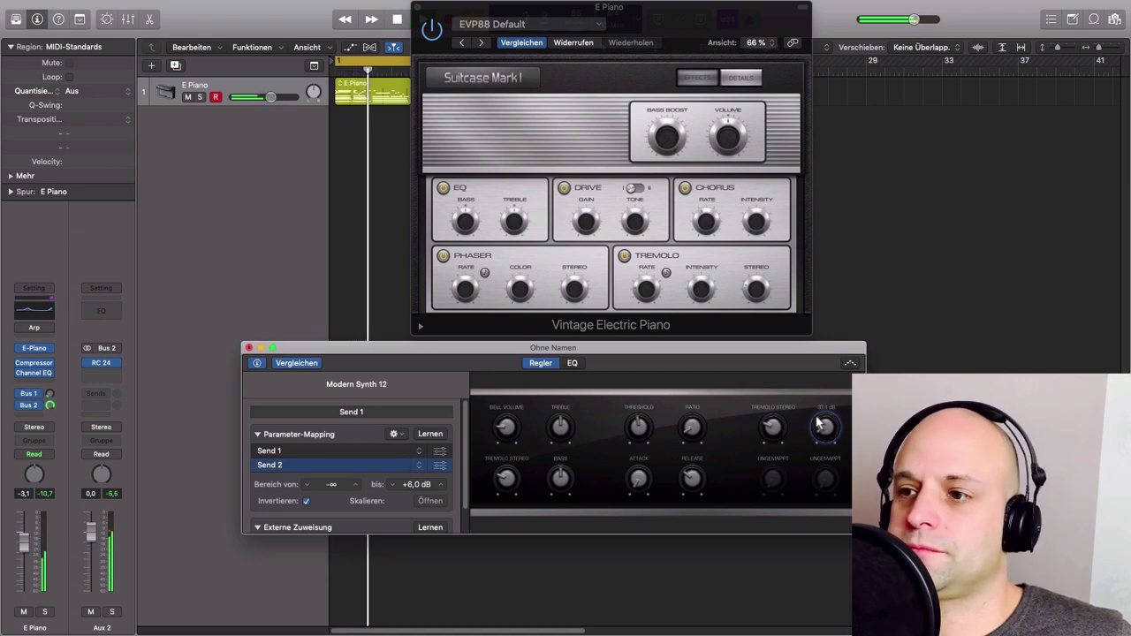
pyautogui.moveTo(820, 425); pyautogui.dragTo(774, 294)
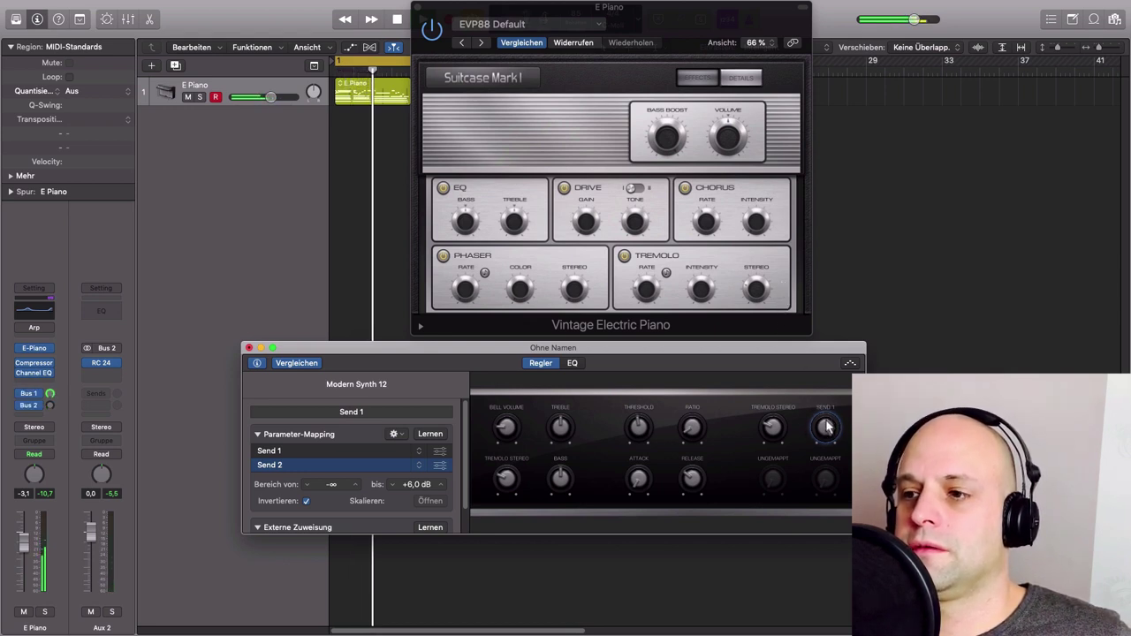
pyautogui.moveTo(826, 428); pyautogui.dragTo(816, 506)
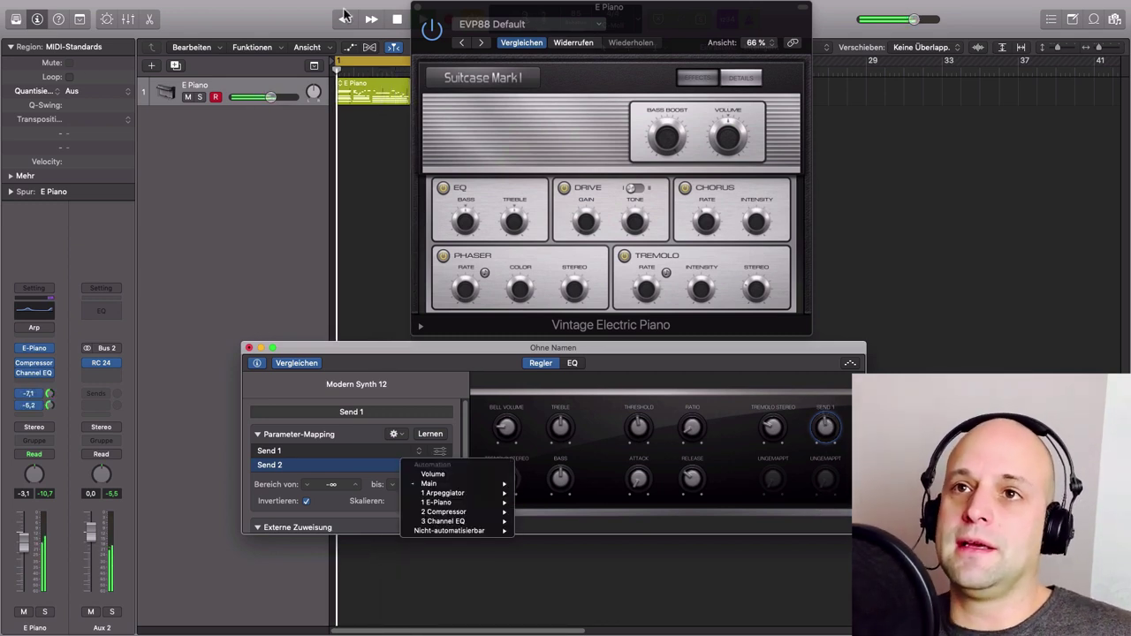
# - Dismiss the parameter list of the Send 2 mapping and restart playback from the beginning of the project
pyautogui.click(404, 24)
pyautogui.click(398, 19)
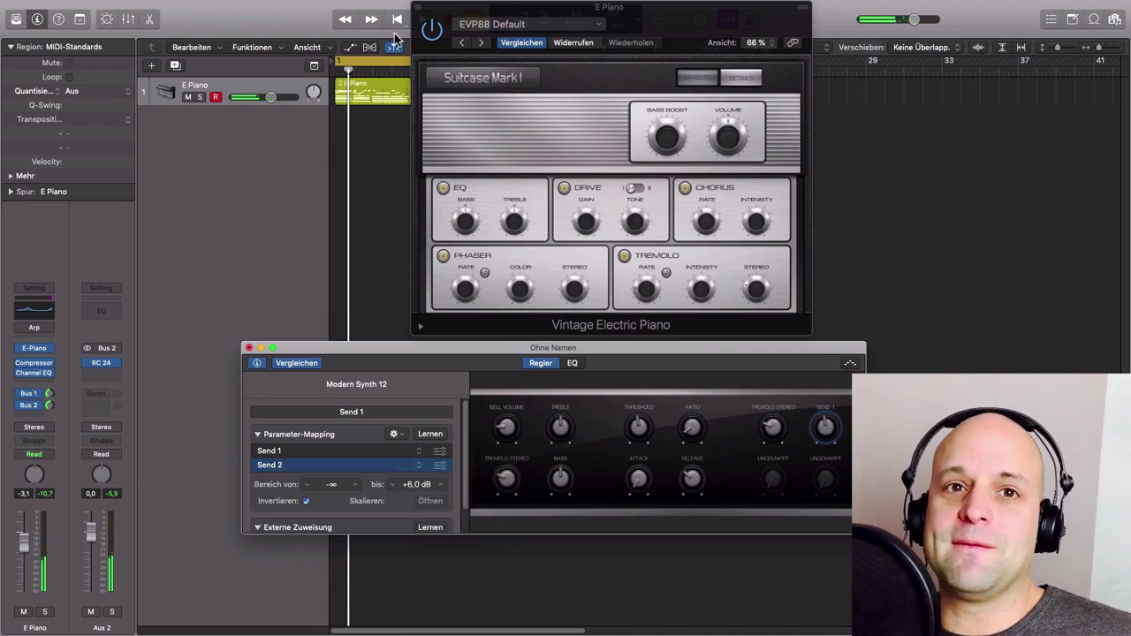